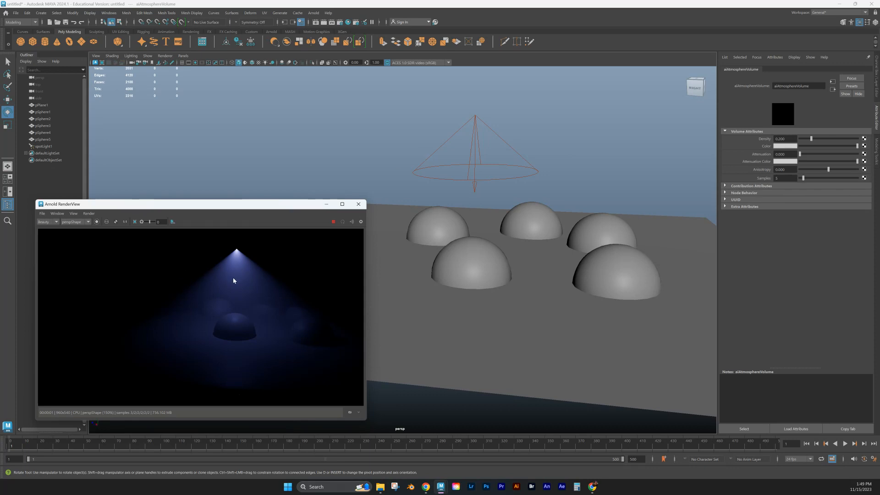
Step: Hide the spotlight above the spheres and move the render window clear of the sphere group
{"action": "mouse_move", "coordinate": [308, 204]}
{"action": "left_mouse_down"}
{"action": "mouse_move", "coordinate": [384, 204]}
{"action": "mouse_move", "coordinate": [297, 213]}
{"action": "left_mouse_up"}
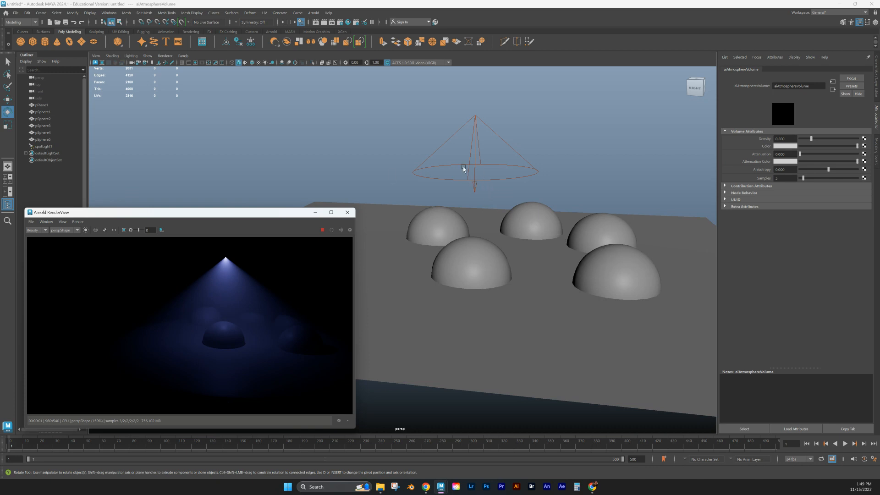
{"action": "left_click_drag", "start_coordinate": [254, 215], "coordinate": [408, 215]}
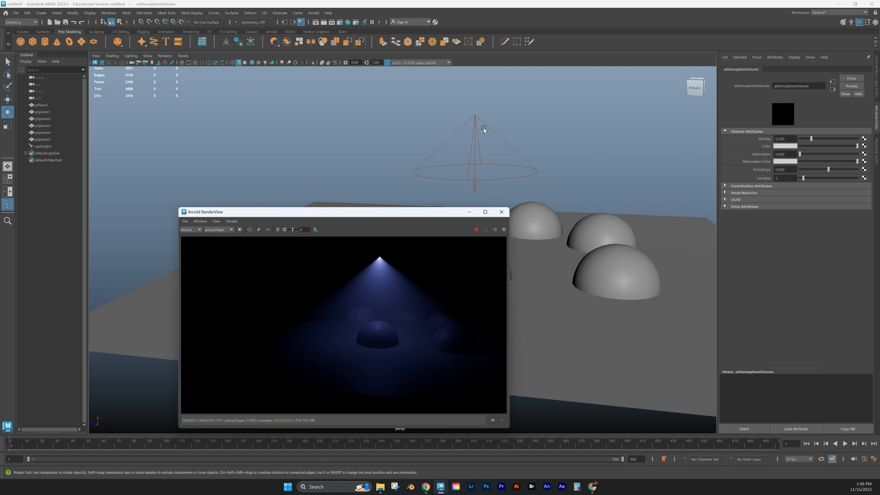
{"action": "left_click", "coordinate": [473, 134]}
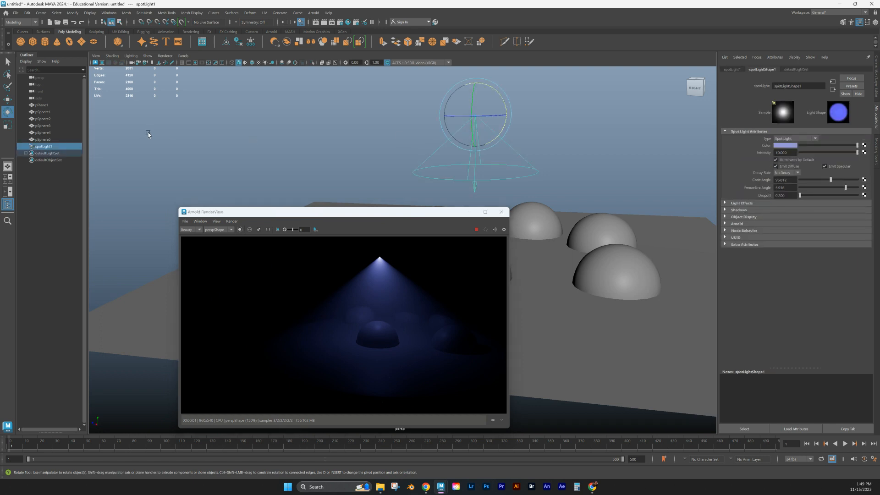
{"action": "key", "text": "ctrl+h"}
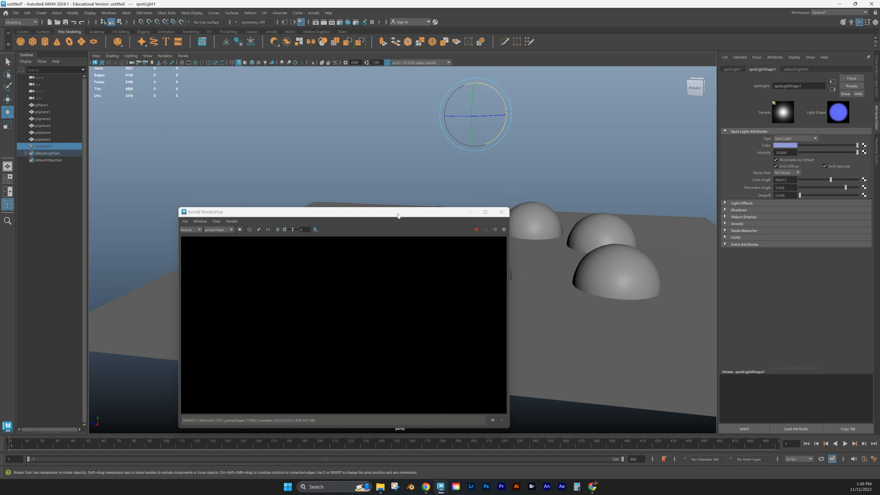
{"action": "left_click_drag", "start_coordinate": [321, 211], "coordinate": [195, 183]}
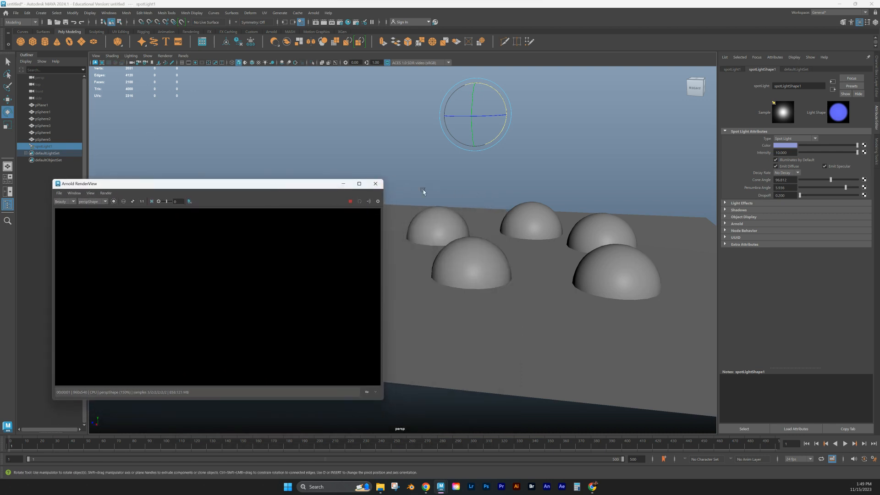
Step: Try an emission weight of 1 on the shared standardSurface1 material of the back-middle sphere and return it to 0
{"action": "left_click", "coordinate": [530, 219]}
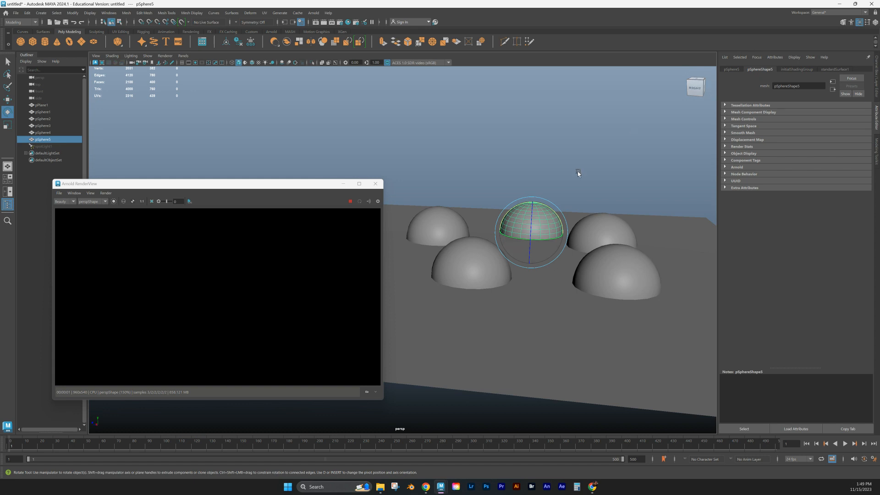
{"action": "left_click", "coordinate": [832, 69]}
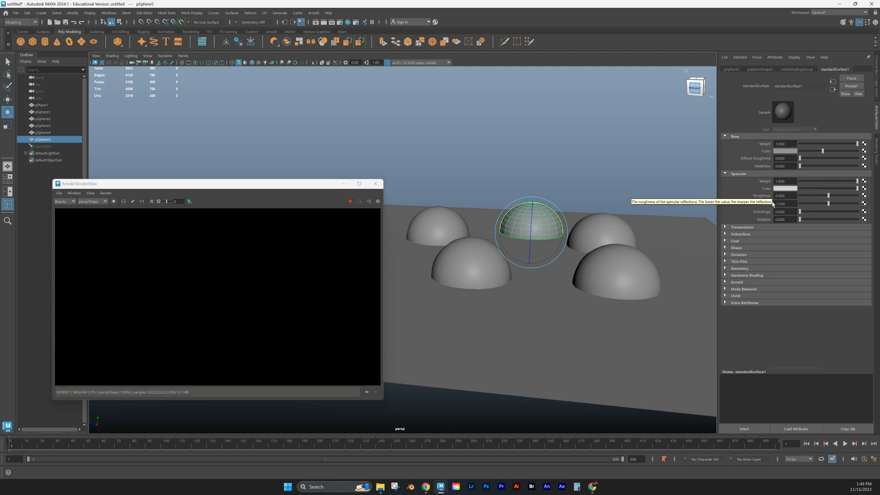
{"action": "left_click", "coordinate": [725, 255]}
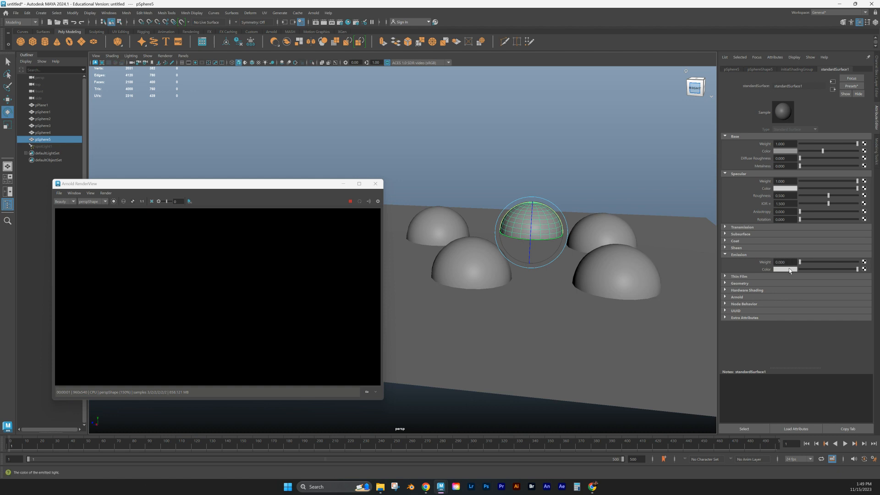
{"action": "left_click_drag", "start_coordinate": [800, 263], "coordinate": [864, 263]}
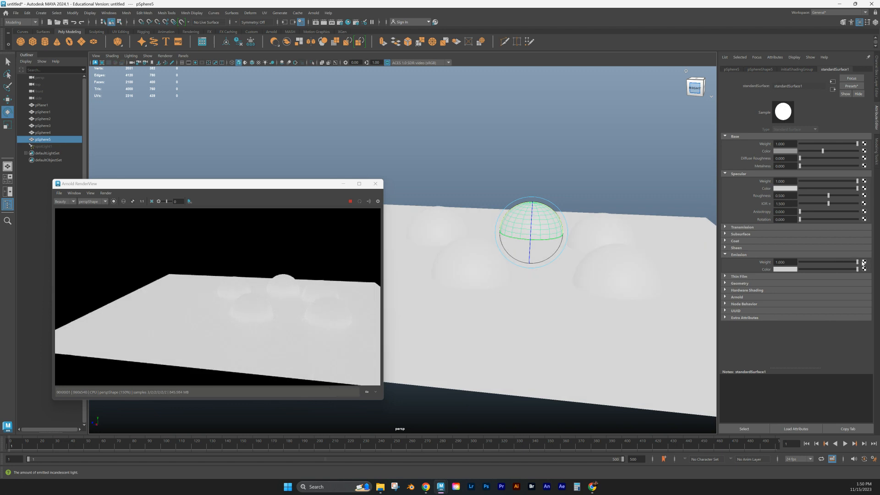
{"action": "left_click_drag", "start_coordinate": [863, 264], "coordinate": [798, 263]}
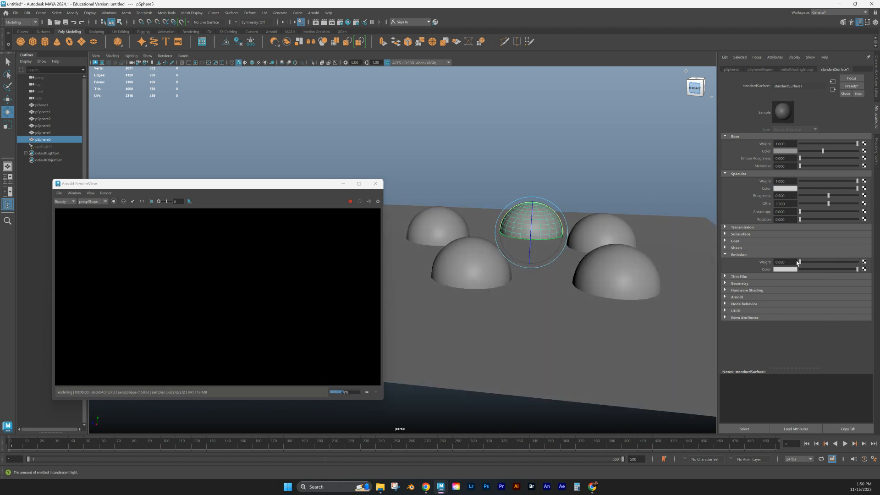
Step: Add aiStandardSurface to the material favorites and assign a new aiStandardSurface material to the back-middle sphere
{"action": "right_click", "coordinate": [541, 222]}
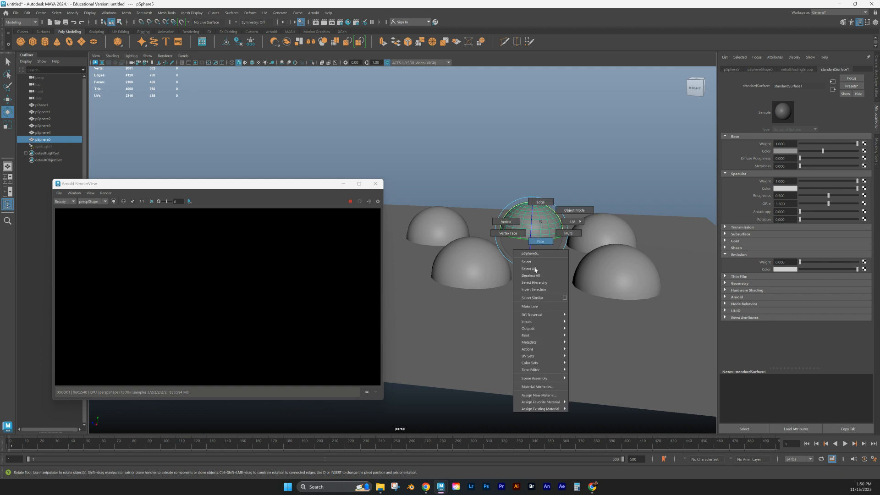
{"action": "left_click", "coordinate": [547, 397]}
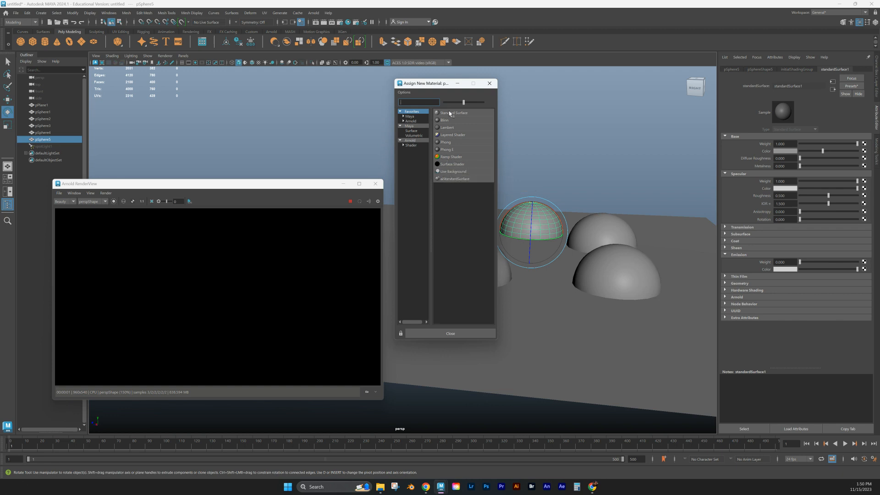
{"action": "left_click", "coordinate": [411, 145]}
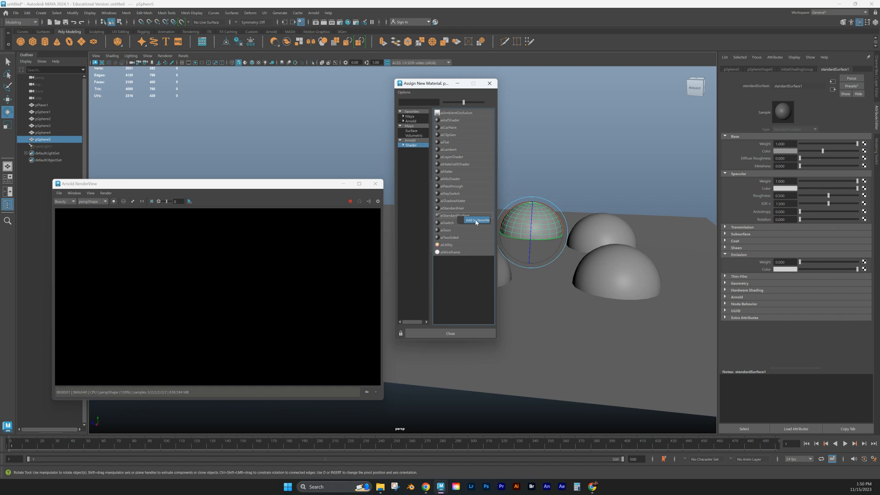
{"action": "left_click", "coordinate": [476, 221]}
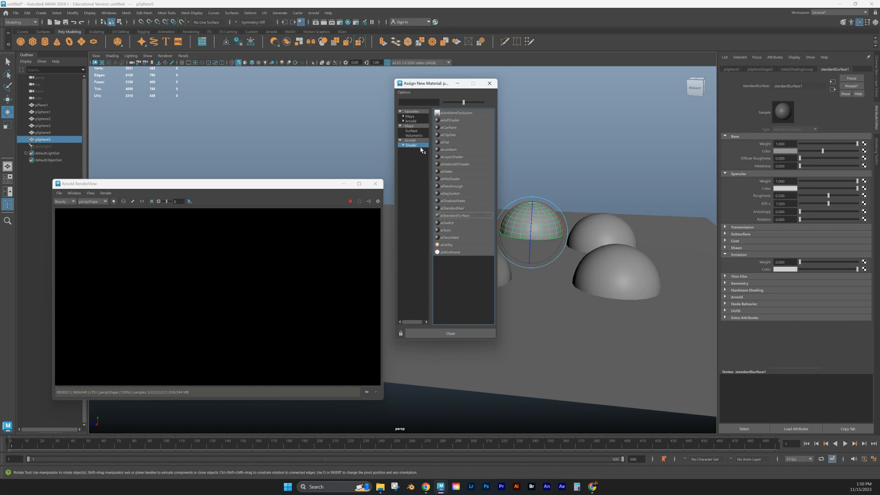
{"action": "left_click", "coordinate": [411, 111]}
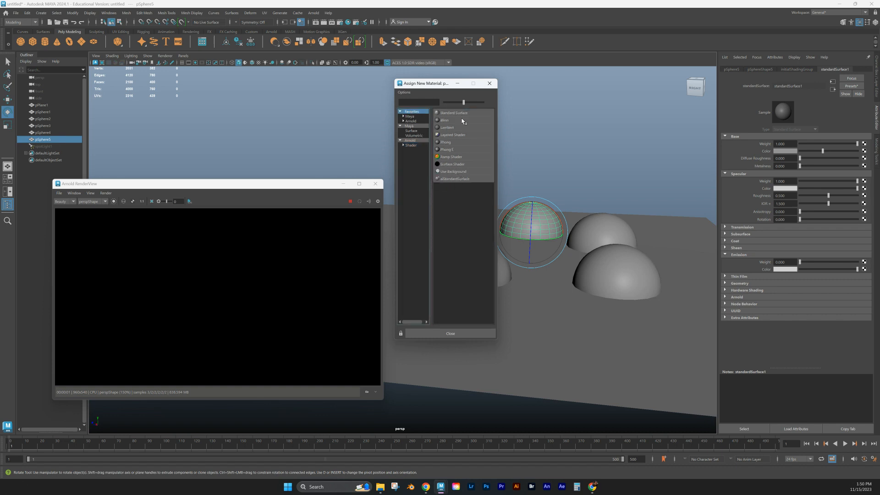
{"action": "left_click", "coordinate": [460, 179]}
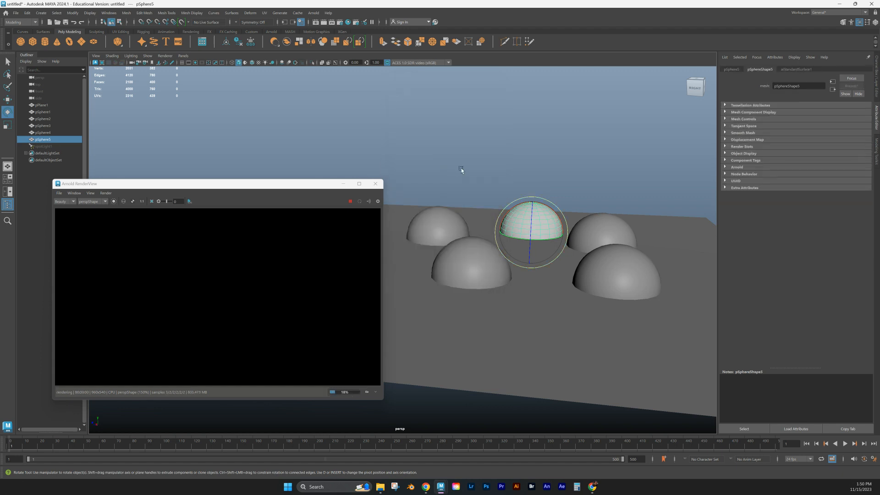
Step: Rename the back-middle sphere's new material to emmission1
{"action": "left_click", "coordinate": [794, 69]}
{"action": "left_click", "coordinate": [811, 85]}
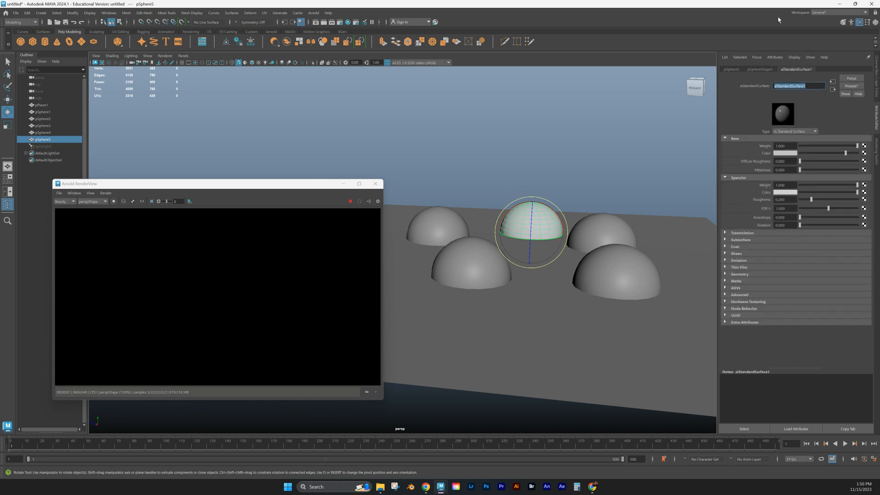
{"action": "type", "text": "emmission1"}
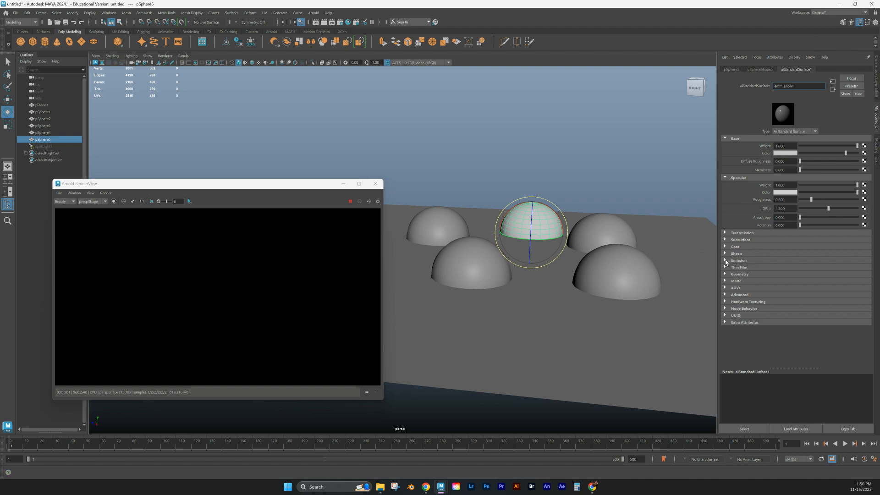
{"action": "key", "text": "Return"}
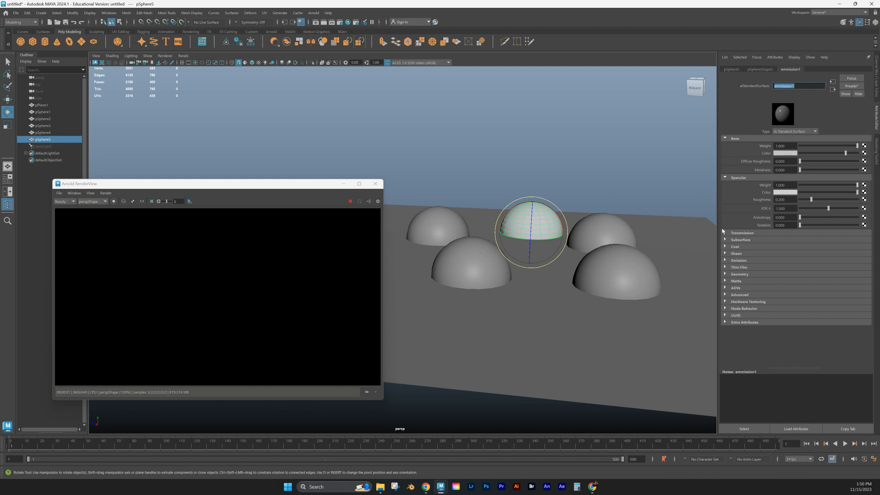
Step: Set the emission weight of emmission1 to 1 and inspect the sphere's glow in the render
{"action": "left_click", "coordinate": [726, 261]}
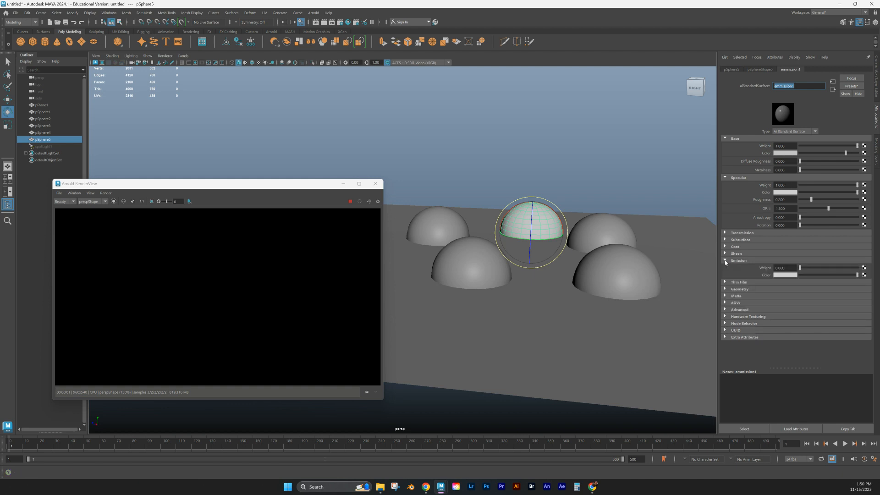
{"action": "left_click_drag", "start_coordinate": [806, 271], "coordinate": [859, 267]}
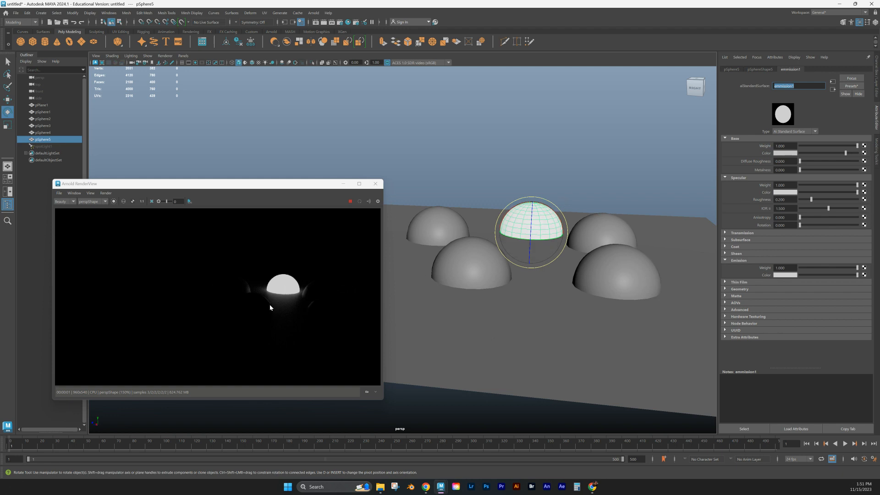
{"action": "scroll", "coordinate": [288, 301], "scroll_direction": "up", "scroll_amount": 5}
{"action": "scroll", "coordinate": [287, 301], "scroll_direction": "down", "scroll_amount": 2}
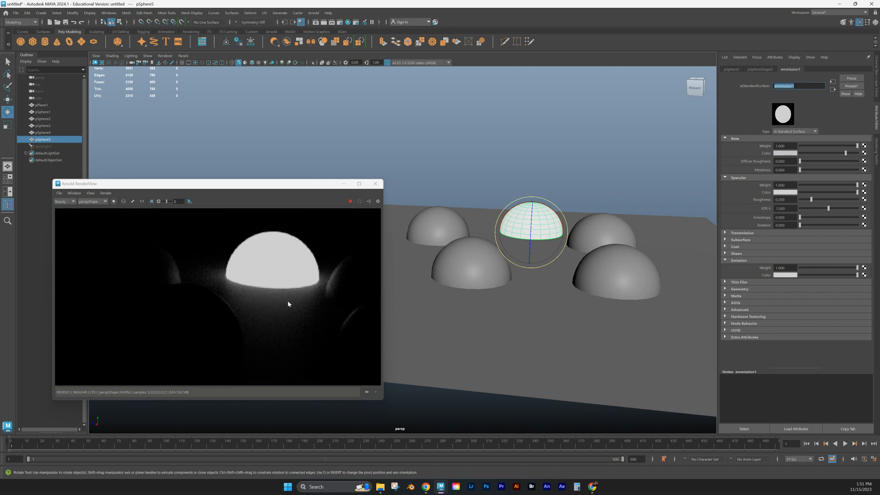
{"action": "scroll", "coordinate": [288, 304], "scroll_direction": "down", "scroll_amount": 2}
{"action": "scroll", "coordinate": [550, 281], "scroll_direction": "up", "scroll_amount": 2}
{"action": "left_click_drag", "start_coordinate": [561, 273], "coordinate": [537, 271], "text": "alt"}
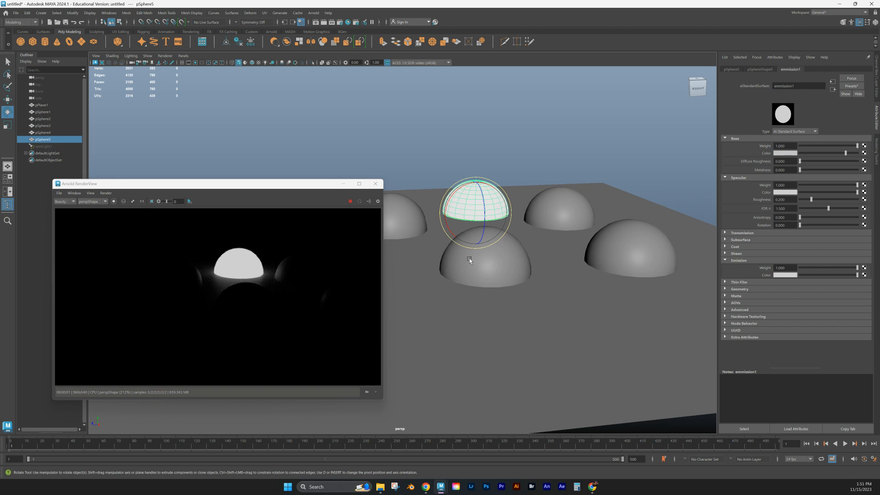
{"action": "left_click_drag", "start_coordinate": [470, 258], "coordinate": [506, 257], "text": "alt"}
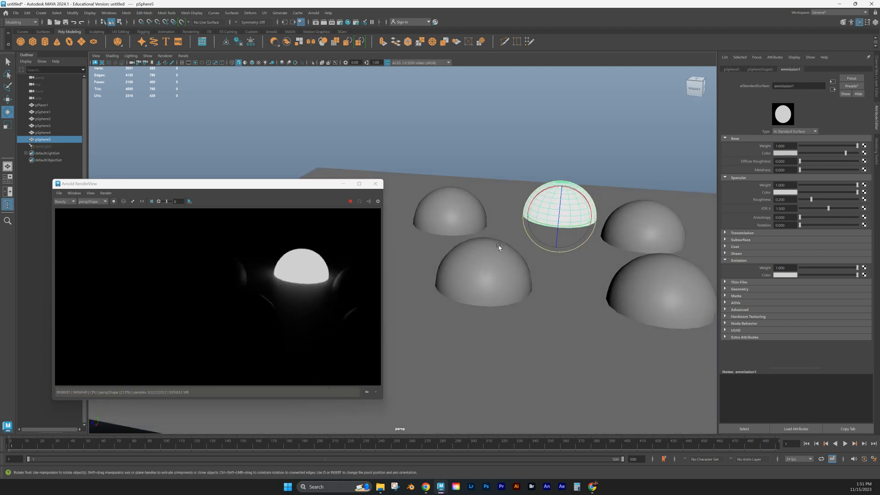
Step: Set the emission color of emmission1 to a fully saturated green with a hue of about 100
{"action": "left_click", "coordinate": [789, 276]}
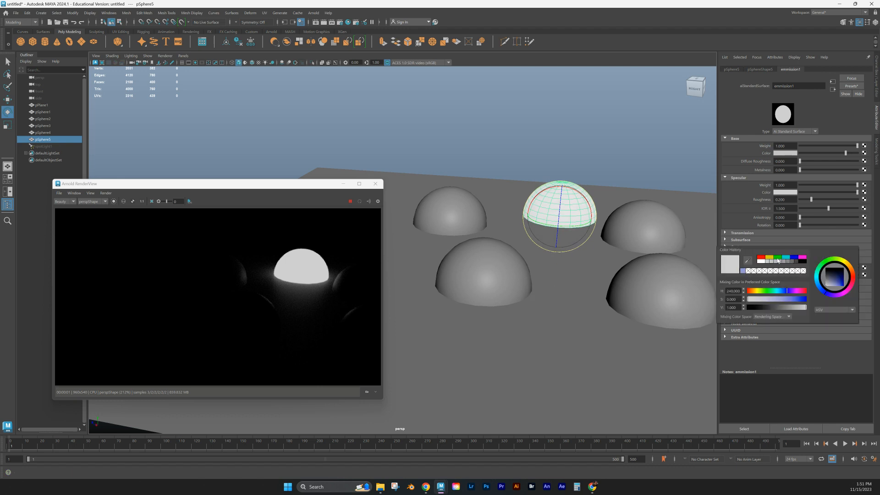
{"action": "left_click", "coordinate": [764, 292]}
{"action": "left_click_drag", "start_coordinate": [792, 303], "coordinate": [812, 300]}
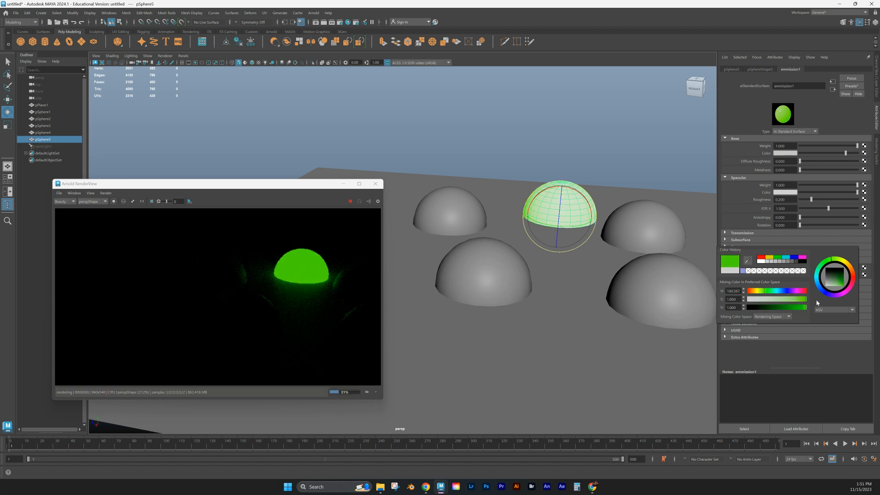
{"action": "left_click_drag", "start_coordinate": [540, 306], "coordinate": [534, 305], "text": "alt"}
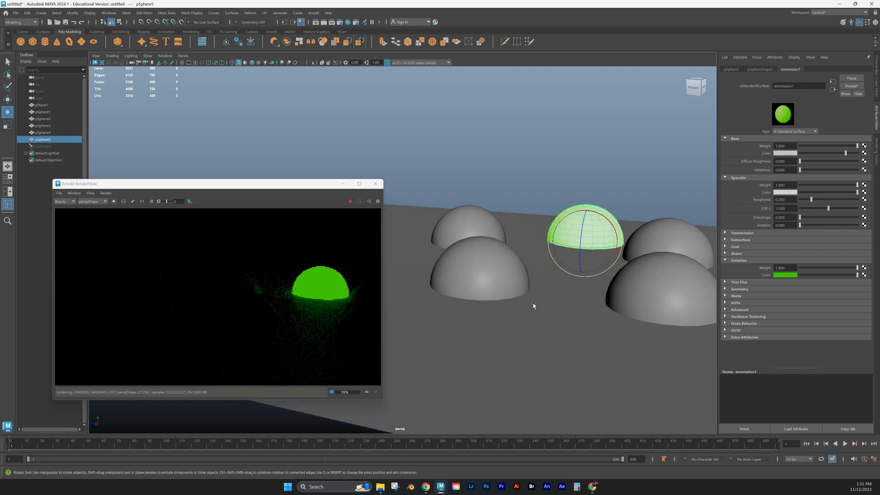
{"action": "left_click_drag", "start_coordinate": [595, 312], "coordinate": [541, 295], "text": "alt"}
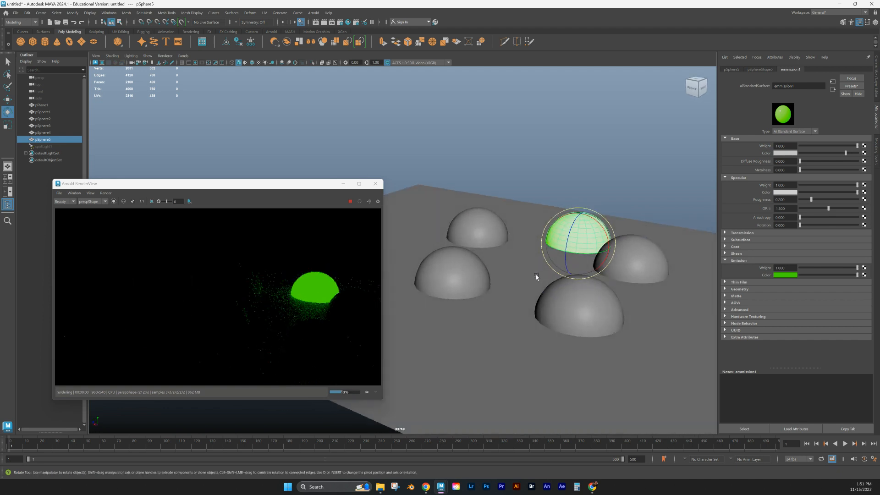
Step: Hide the ground plane to check the spheres' lighting without it, and show the plane again
{"action": "left_click", "coordinate": [519, 288]}
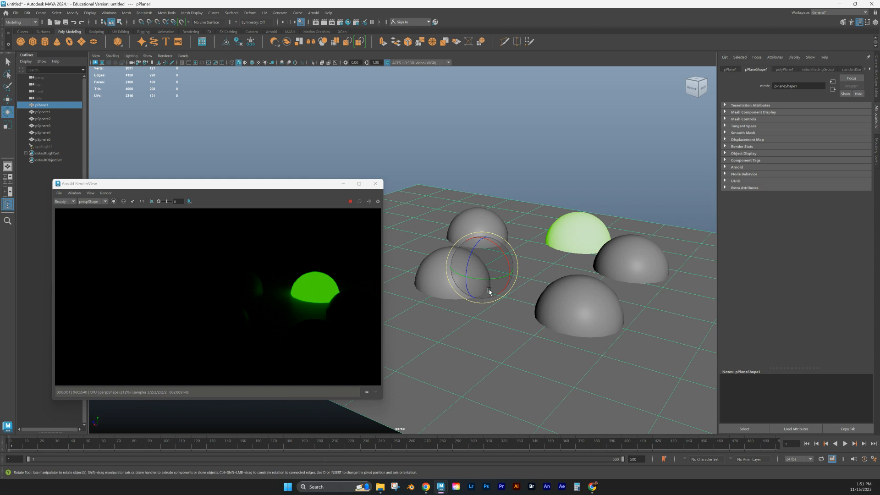
{"action": "key", "text": "h"}
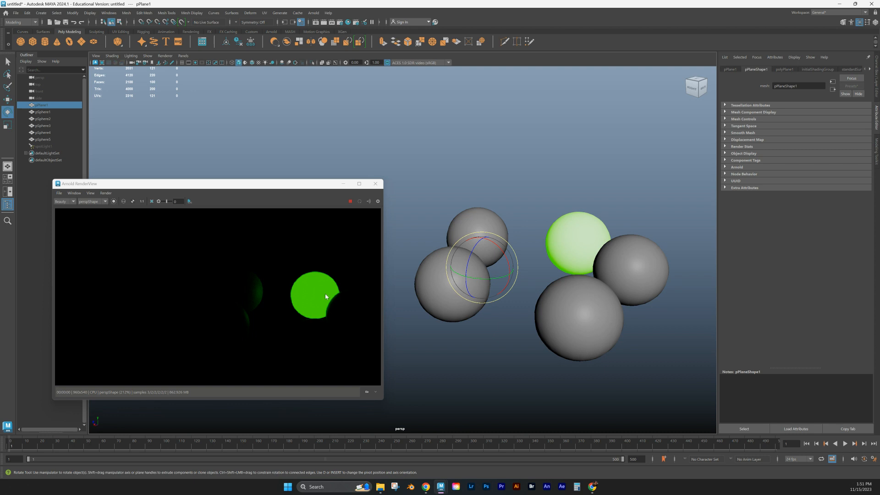
{"action": "left_click", "coordinate": [45, 105]}
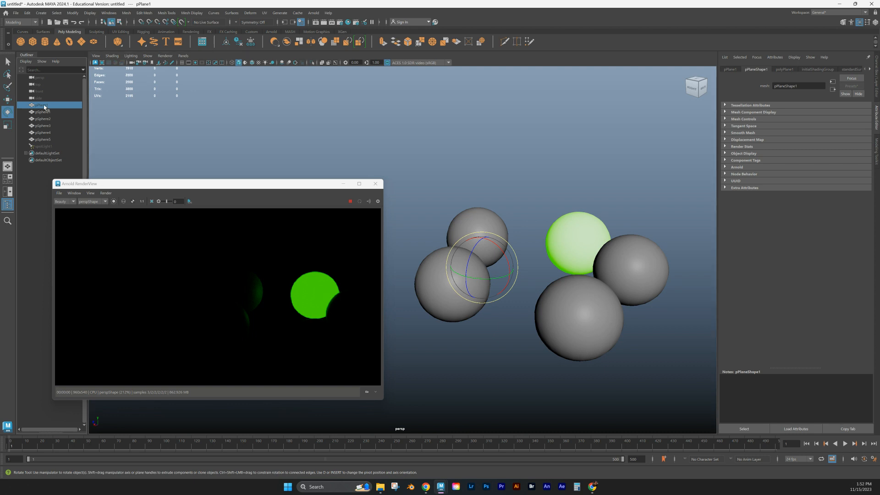
{"action": "key", "text": "h"}
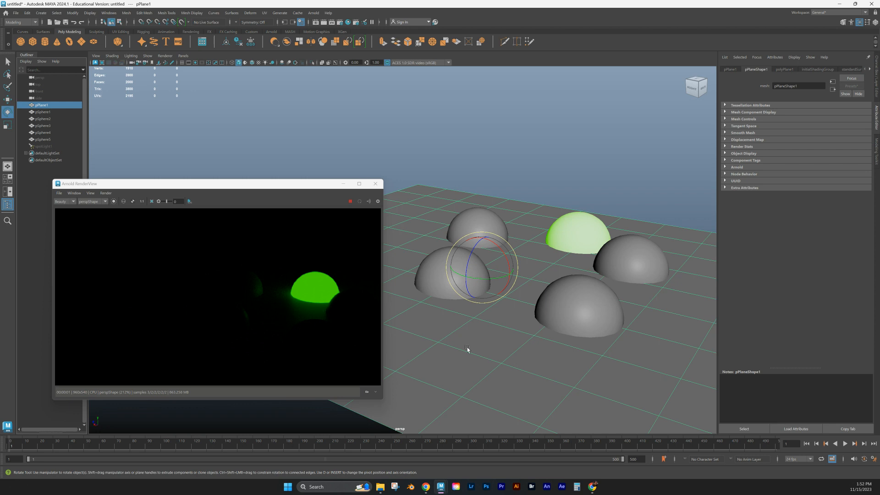
Step: Assign a new aiStandardSurface material to the front-right sphere
{"action": "left_click_drag", "start_coordinate": [497, 343], "coordinate": [510, 342], "text": "alt"}
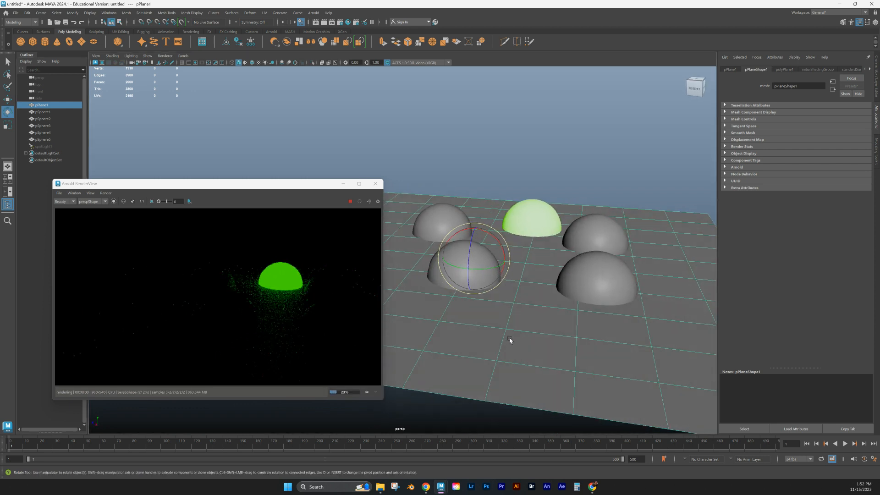
{"action": "left_click", "coordinate": [591, 289]}
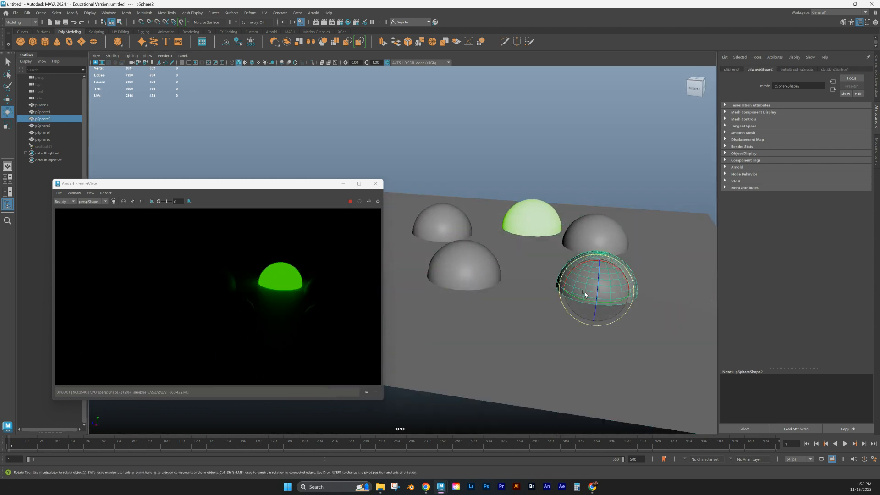
{"action": "right_click_drag", "start_coordinate": [586, 287], "coordinate": [592, 461]}
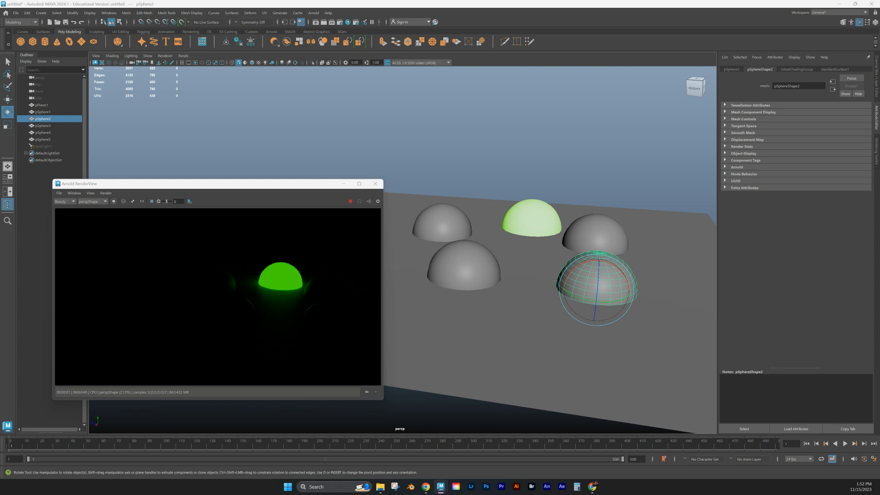
{"action": "left_click", "coordinate": [362, 202]}
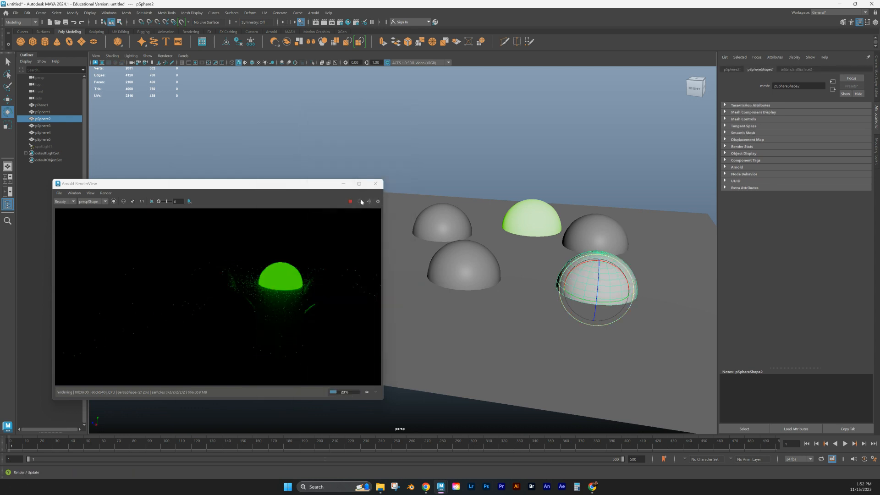
{"action": "double_click", "coordinate": [799, 86]}
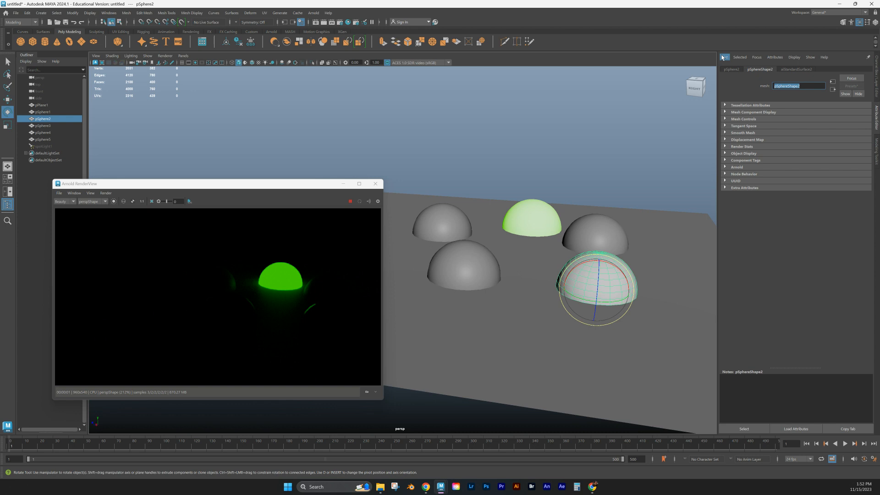
{"action": "type", "text": "meshlight1"}
{"action": "key", "text": "ctrl+z"}
Step: Rename the front-right sphere's new material to mesh_light1
{"action": "left_click", "coordinate": [804, 71]}
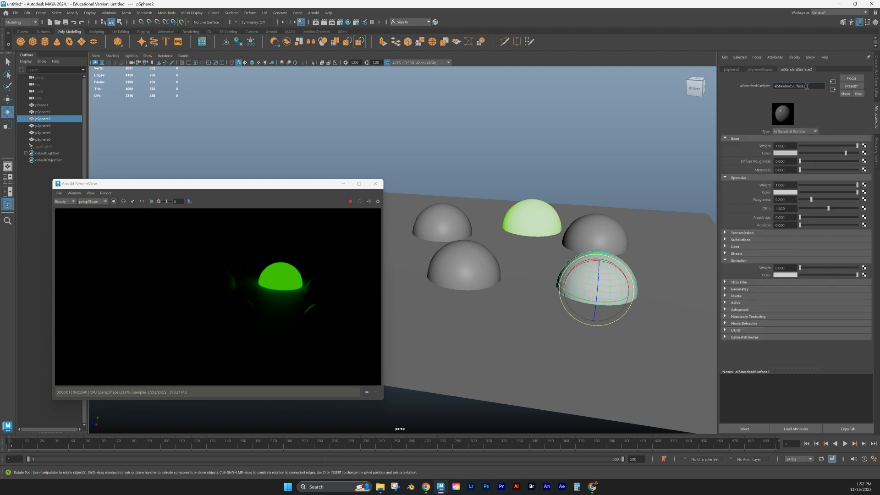
{"action": "double_click", "coordinate": [812, 87]}
{"action": "type", "text": "mesh light1"}
{"action": "key", "text": "Return"}
{"action": "left_click", "coordinate": [725, 261]}
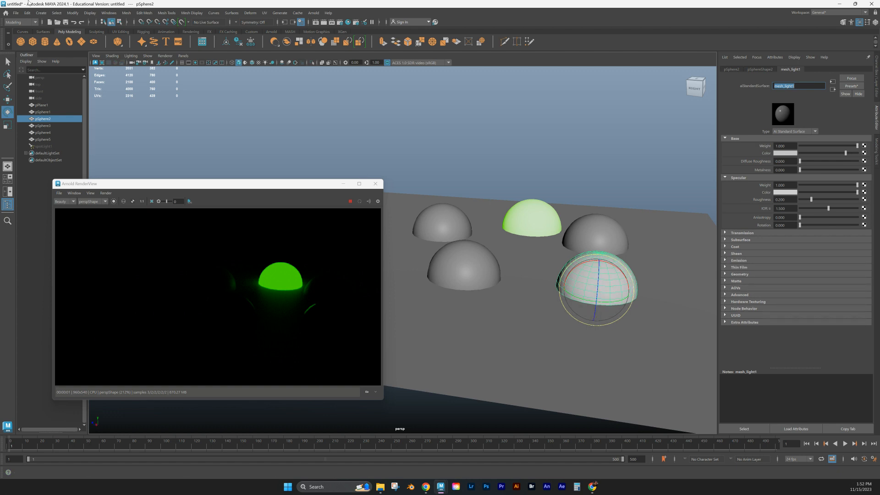
Step: Convert the front-right sphere into an Arnold mesh light
{"action": "left_click", "coordinate": [314, 13]}
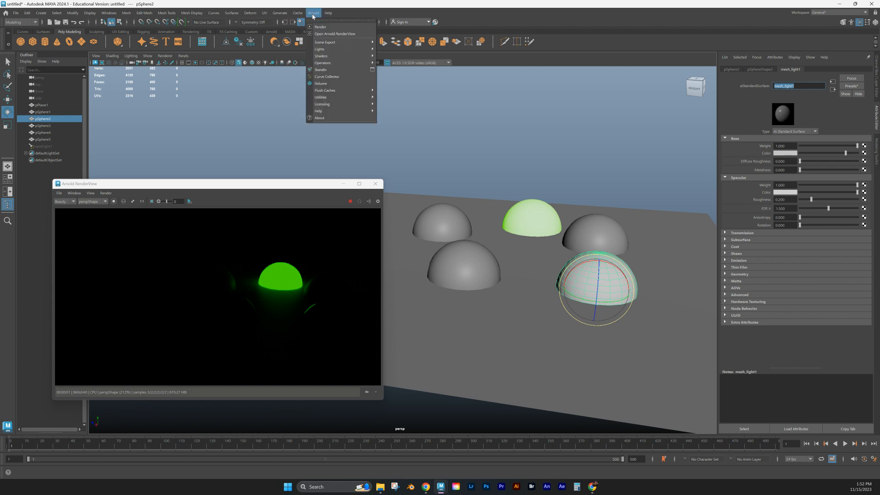
{"action": "mouse_move", "coordinate": [327, 52]}
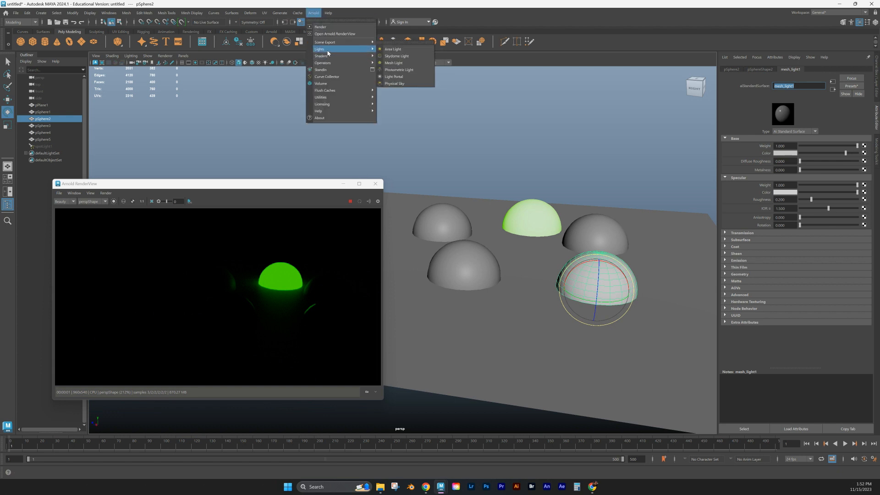
{"action": "left_click", "coordinate": [395, 63]}
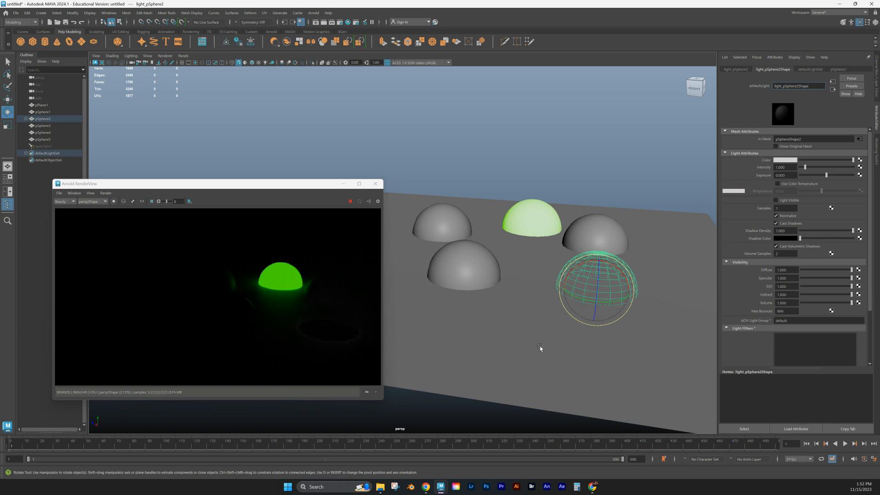
Step: Raise the mesh light's intensity to 10 and inspect its glow in the render
{"action": "scroll", "coordinate": [540, 348], "scroll_direction": "up", "scroll_amount": 1}
{"action": "middle_click_drag", "start_coordinate": [546, 342], "coordinate": [486, 319], "text": "alt"}
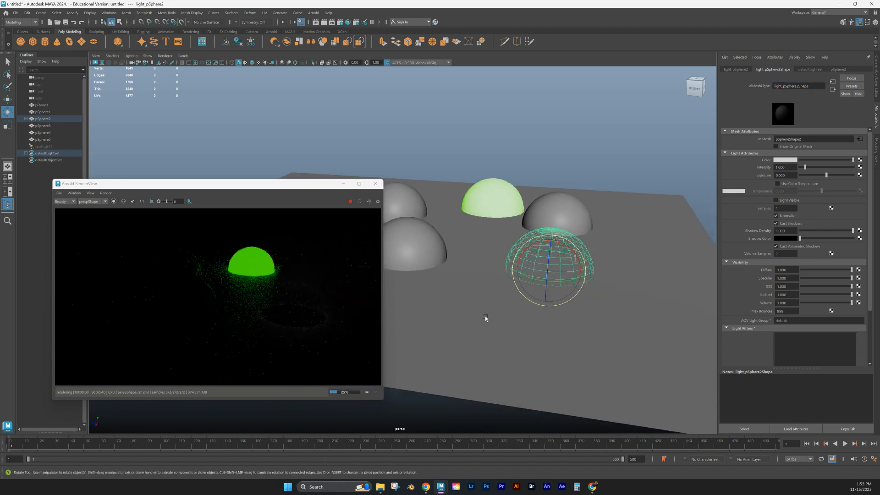
{"action": "left_click", "coordinate": [836, 167]}
{"action": "left_click", "coordinate": [860, 168]}
{"action": "left_click", "coordinate": [556, 92]}
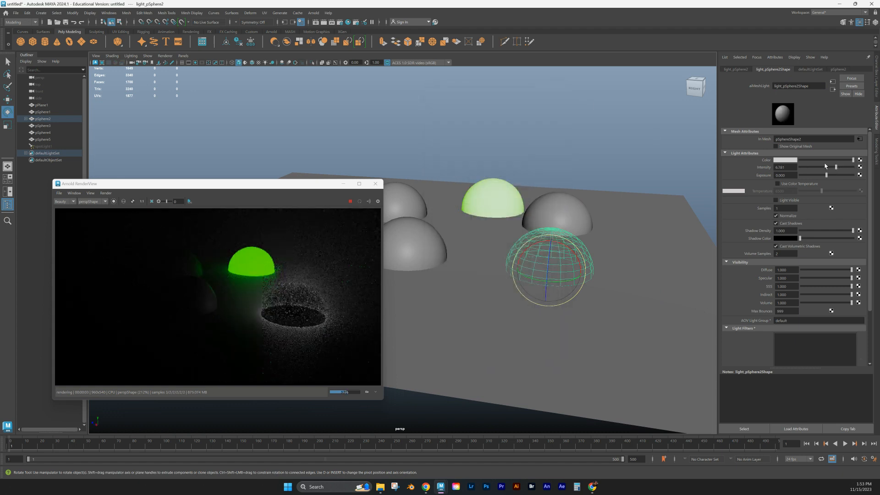
{"action": "left_click", "coordinate": [851, 167]}
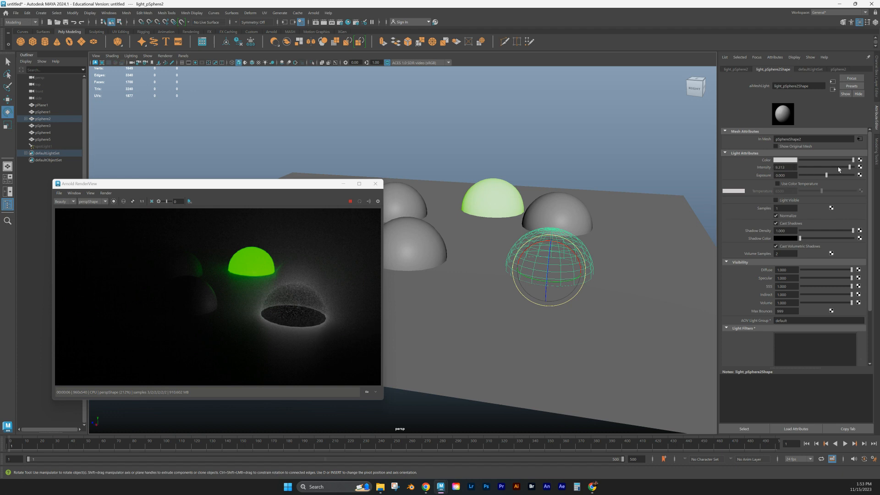
{"action": "left_click_drag", "start_coordinate": [849, 168], "coordinate": [854, 168]}
{"action": "left_click_drag", "start_coordinate": [551, 302], "coordinate": [548, 300], "text": "alt"}
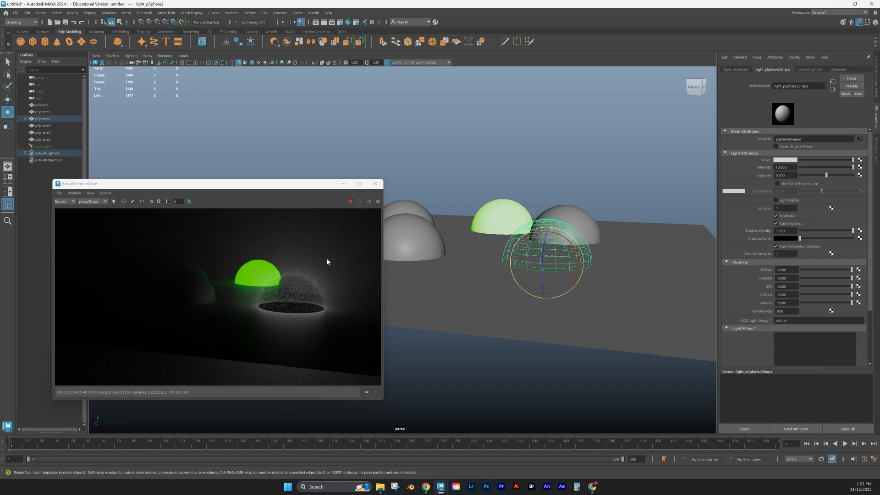
Step: Open the Hypershade, set the density of aiAtmosphereVolume to 0, and inspect the lighting without fog
{"action": "left_click", "coordinate": [348, 22]}
{"action": "left_click_drag", "start_coordinate": [297, 82], "coordinate": [621, 93]}
{"action": "left_click", "coordinate": [380, 144]}
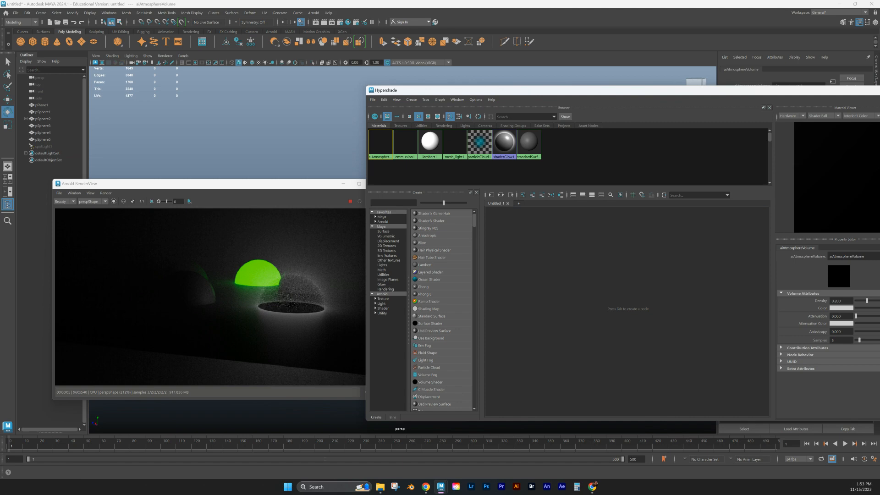
{"action": "left_click_drag", "start_coordinate": [532, 93], "coordinate": [400, 58]}
{"action": "left_click_drag", "start_coordinate": [737, 267], "coordinate": [713, 270]}
{"action": "left_click_drag", "start_coordinate": [569, 56], "coordinate": [664, 414]}
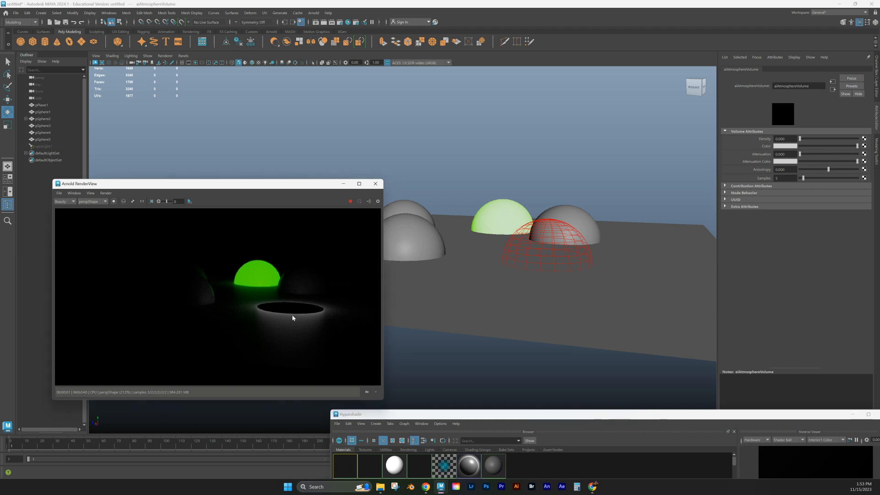
{"action": "left_click_drag", "start_coordinate": [479, 283], "coordinate": [485, 294], "text": "alt"}
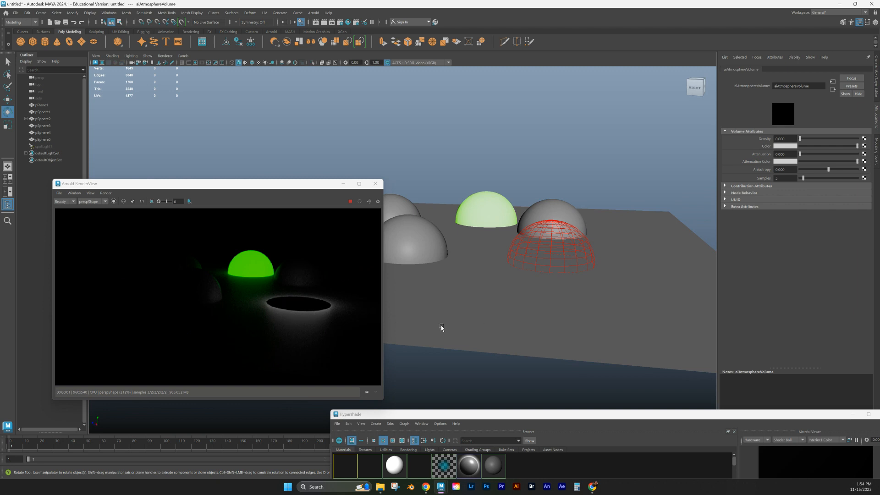
Step: Set the density of aiAtmosphereVolume to 0.2
{"action": "left_click_drag", "start_coordinate": [513, 415], "coordinate": [492, 343]}
{"action": "left_click_drag", "start_coordinate": [791, 138], "coordinate": [726, 112]}
{"action": "type", "text": ".2"}
{"action": "key", "text": "Return"}
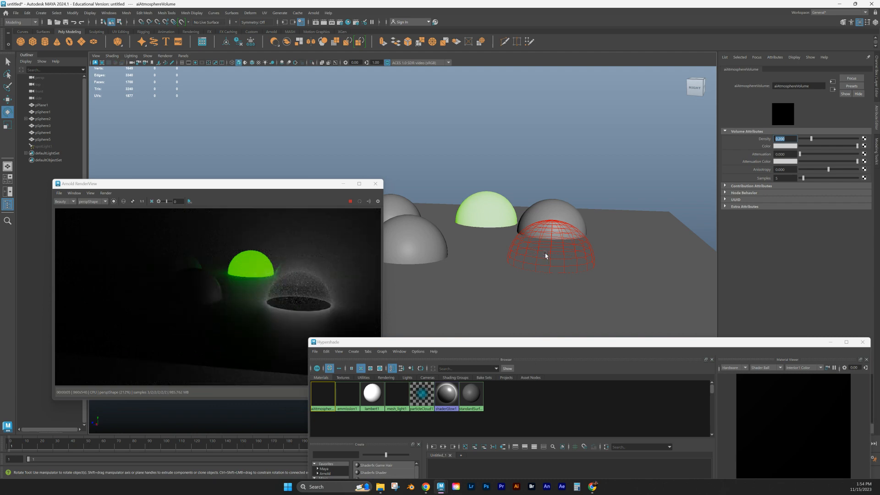
Step: Assign a new aiStandardSurface material to the back-left sphere
{"action": "left_click_drag", "start_coordinate": [479, 269], "coordinate": [520, 273], "text": "alt"}
{"action": "left_click", "coordinate": [507, 211]}
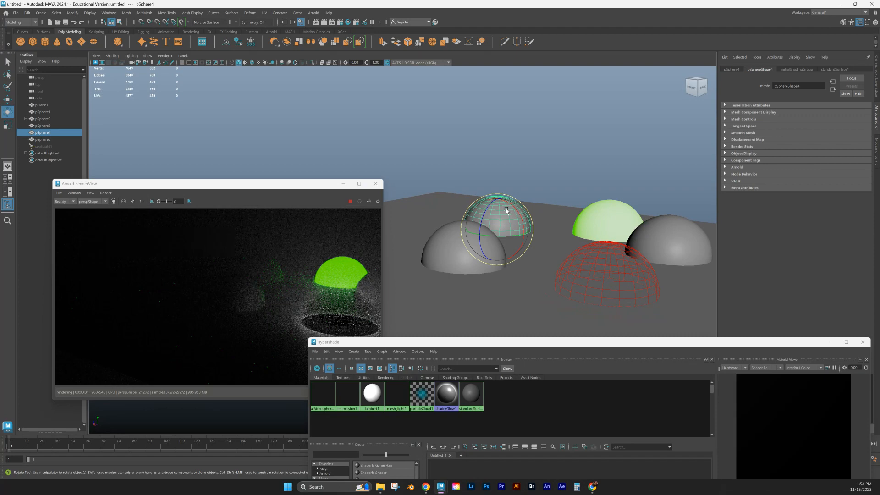
{"action": "right_click", "coordinate": [508, 208]}
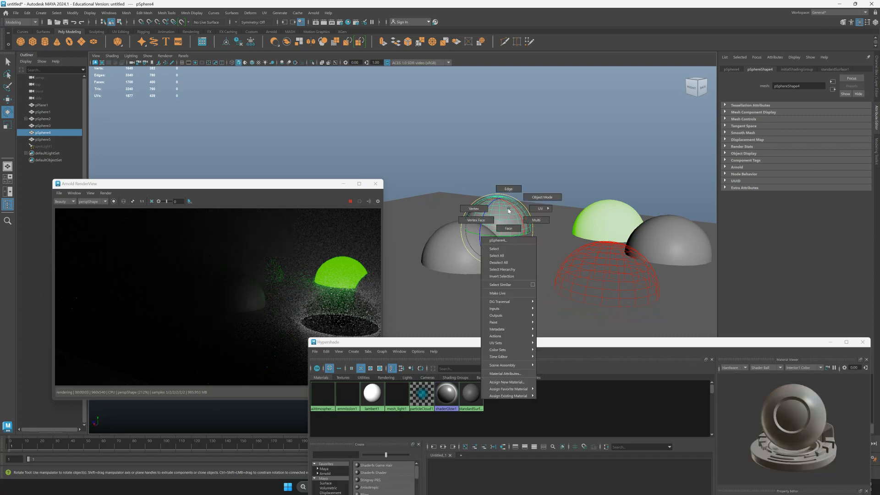
{"action": "left_click", "coordinate": [507, 382]}
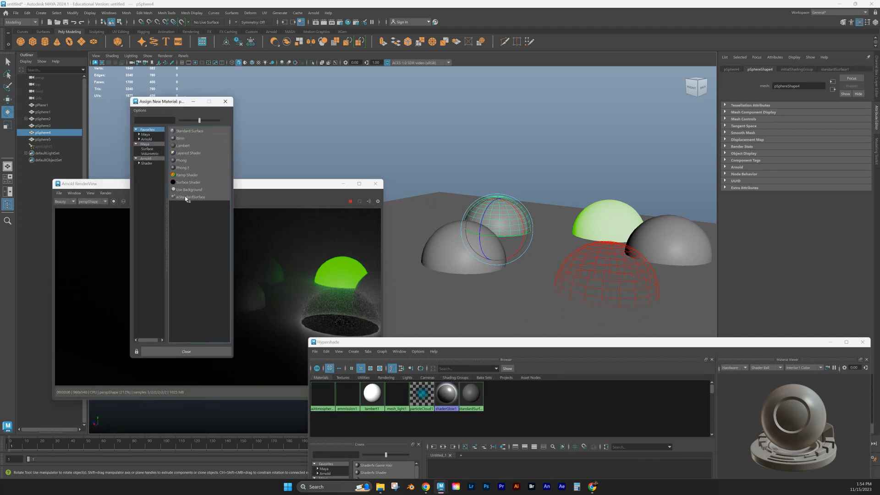
{"action": "left_click", "coordinate": [186, 197]}
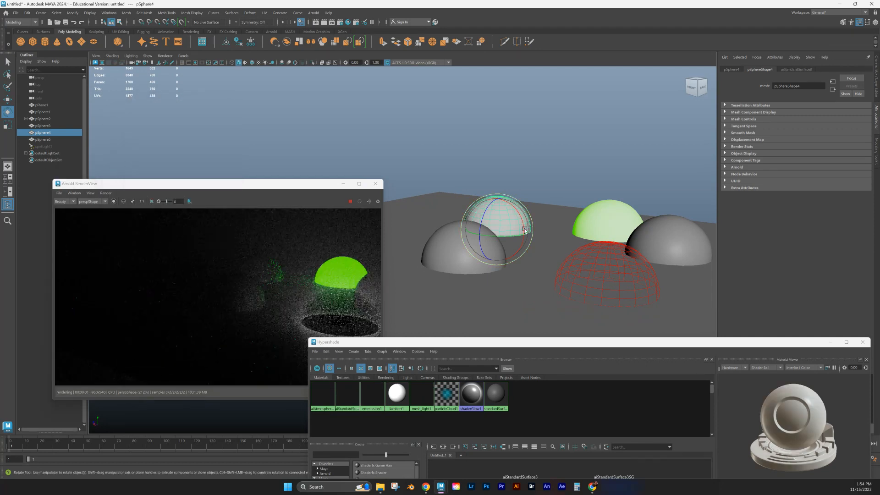
Step: Rename the back-left sphere's new material to glow1 and close the Hypershade
{"action": "left_click", "coordinate": [800, 69]}
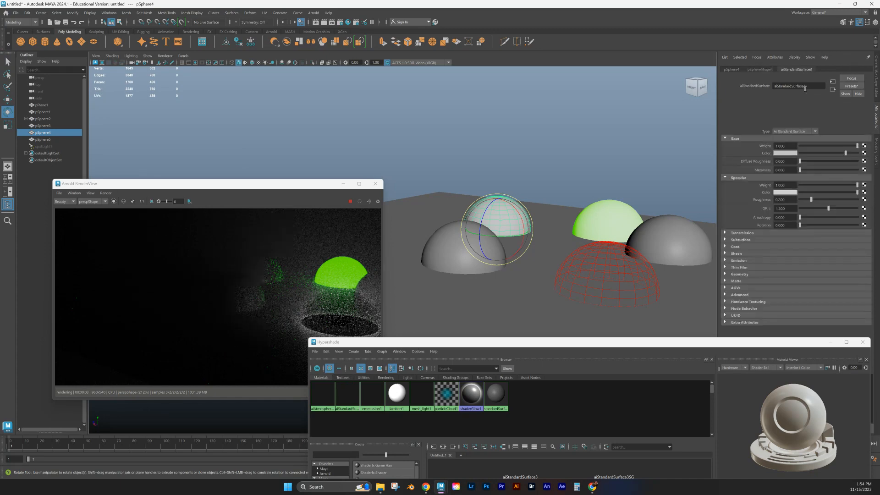
{"action": "double_click", "coordinate": [805, 86]}
{"action": "type", "text": "glow"}
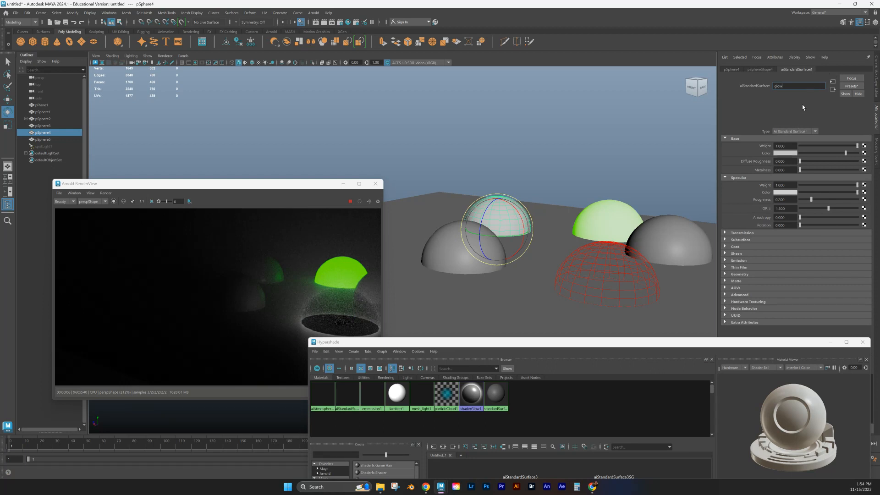
{"action": "type", "text": "1"}
{"action": "key", "text": "Return"}
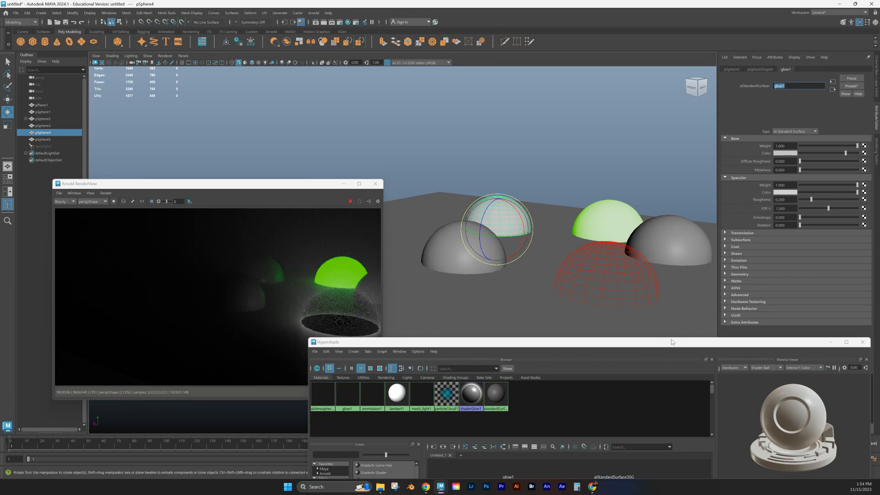
{"action": "left_click_drag", "start_coordinate": [671, 339], "coordinate": [449, 289]}
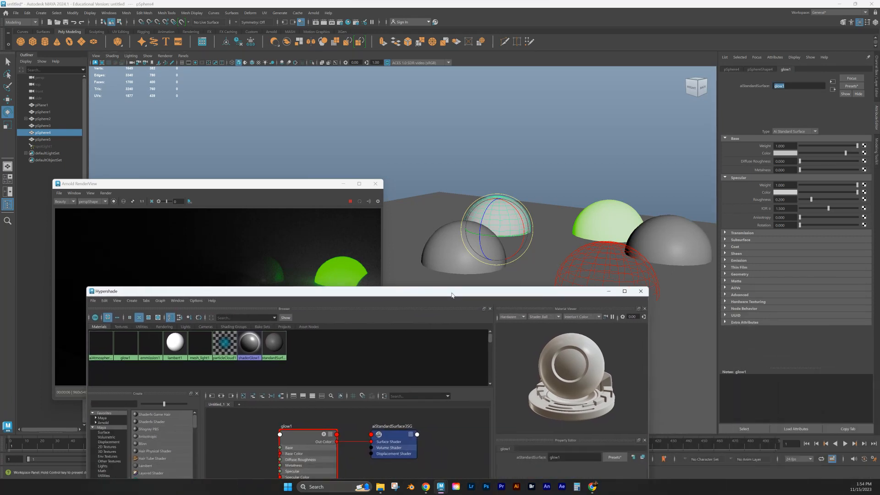
{"action": "left_click", "coordinate": [642, 292]}
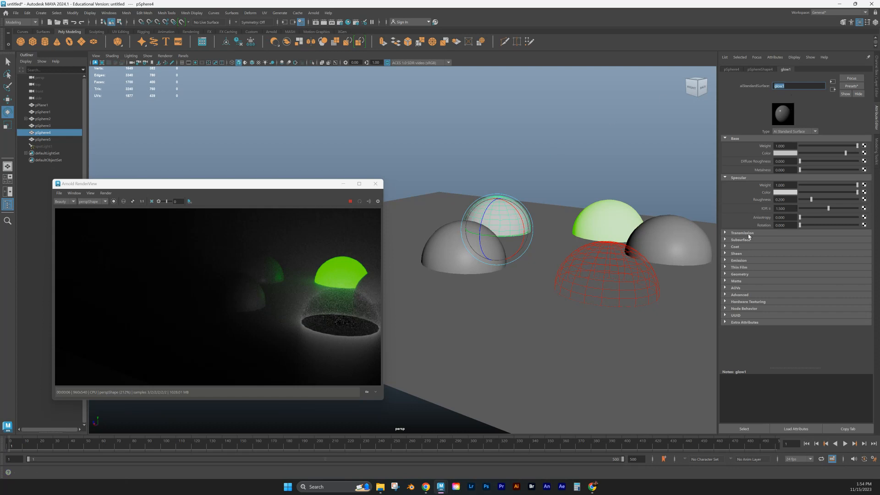
Step: Set the emission weight of glow1 to 1 and its emission color to a bright saturated blue
{"action": "left_click", "coordinate": [725, 260]}
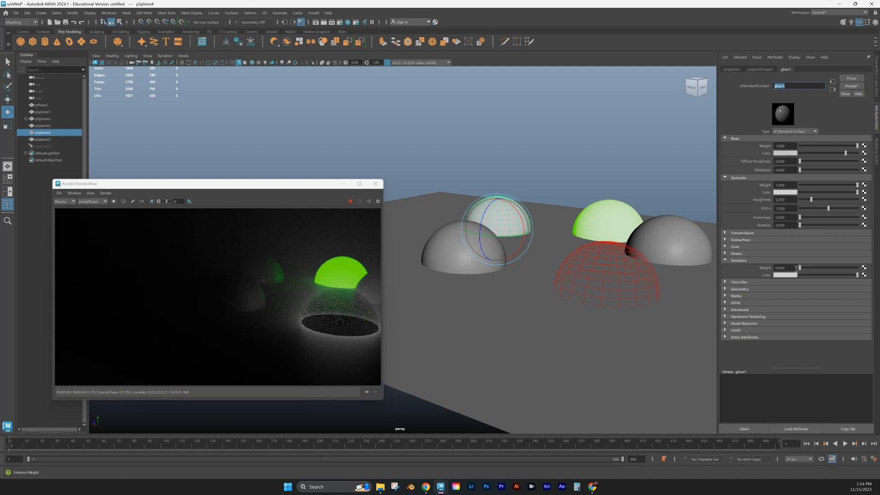
{"action": "left_click_drag", "start_coordinate": [800, 268], "coordinate": [878, 272]}
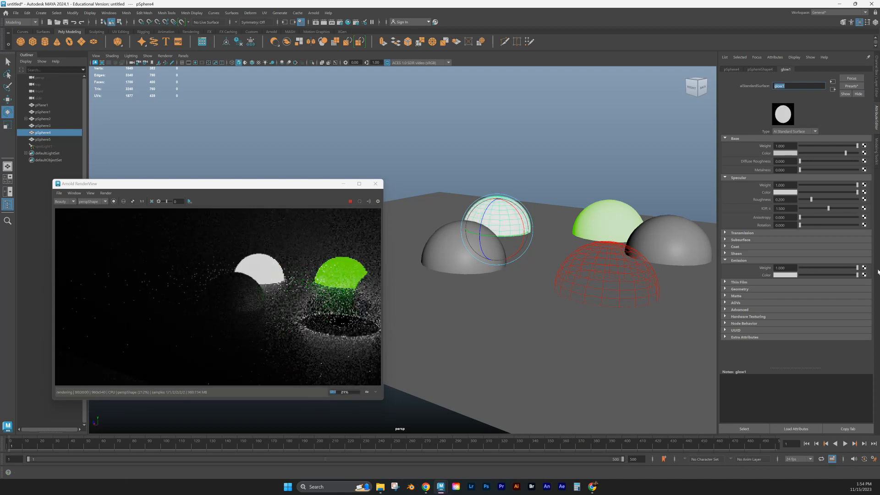
{"action": "left_click", "coordinate": [787, 275]}
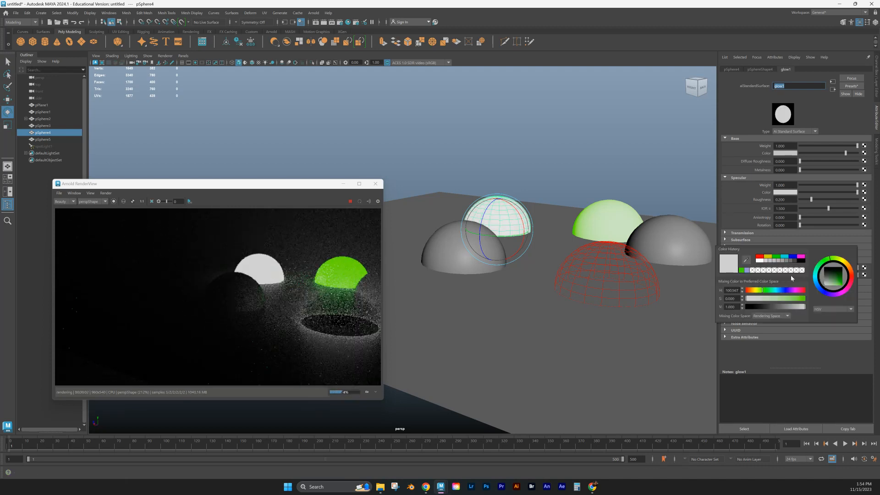
{"action": "left_click_drag", "start_coordinate": [822, 290], "coordinate": [847, 292]}
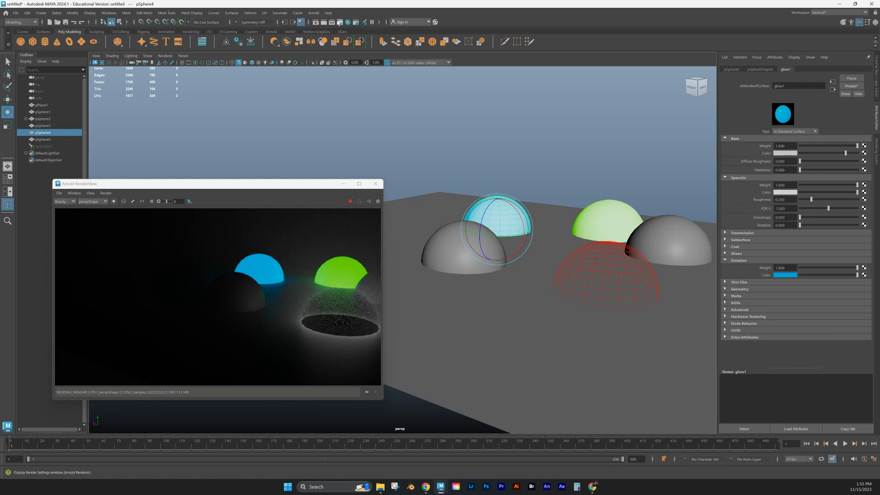
Step: Try to convert the blue glowing sphere directly into an Arnold mesh light
{"action": "left_click", "coordinate": [313, 12]}
{"action": "mouse_move", "coordinate": [333, 57]}
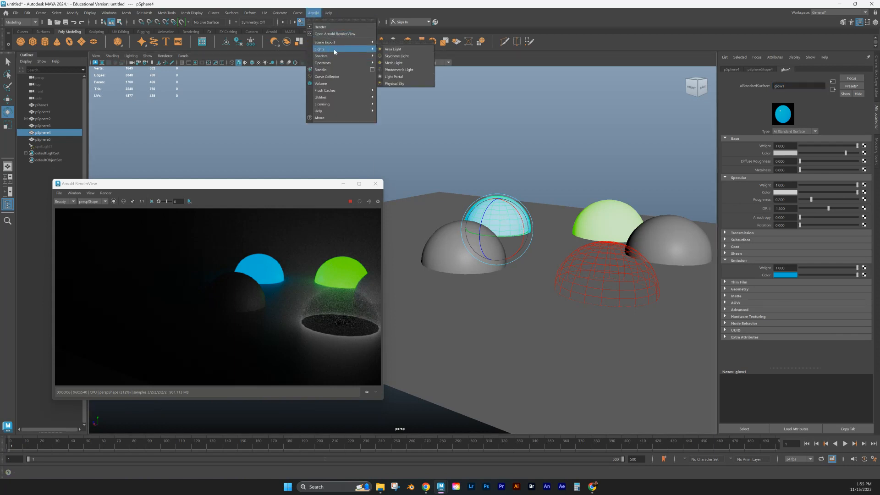
{"action": "left_click", "coordinate": [394, 62]}
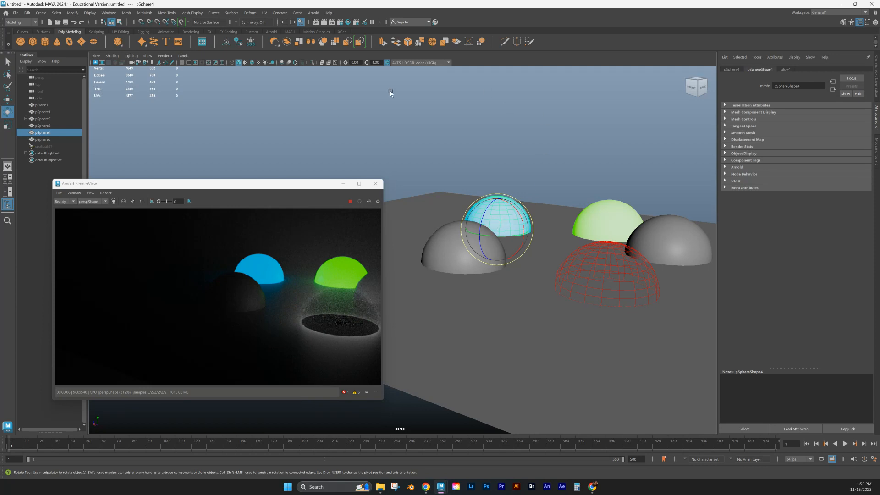
Step: Duplicate the blue glowing sphere in place
{"action": "key", "text": "q"}
{"action": "left_click", "coordinate": [496, 210]}
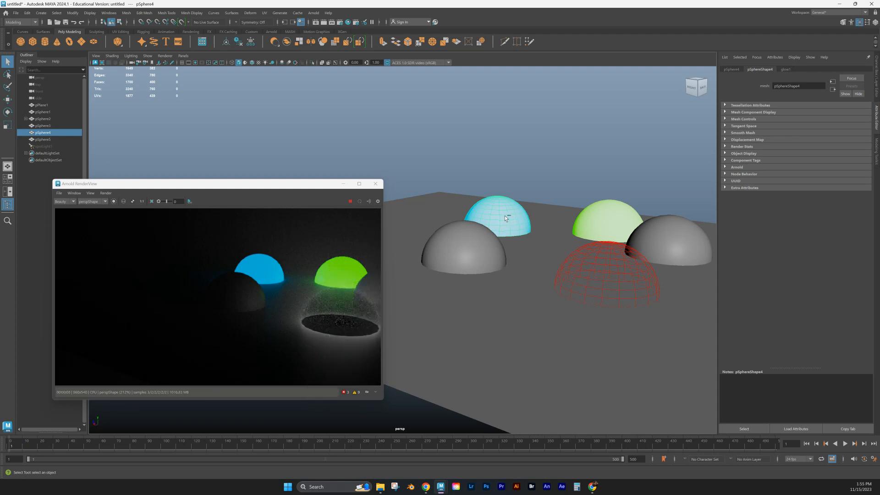
{"action": "key", "text": "ctrl+d"}
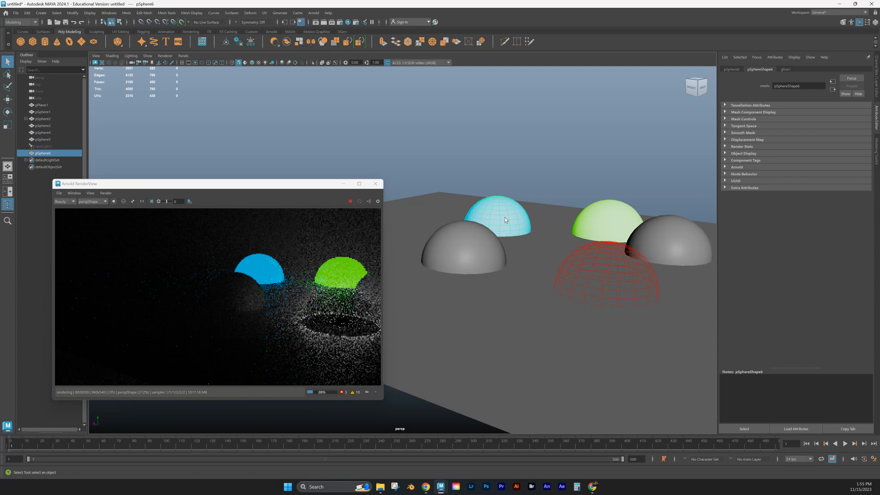
Step: Rename the duplicated blue sphere as meshlight
{"action": "double_click", "coordinate": [51, 153]}
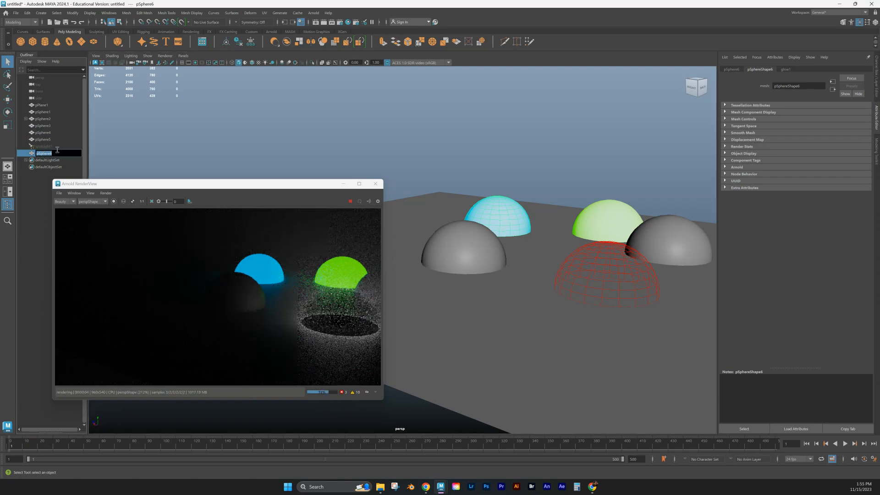
{"action": "type", "text": "meshlig"}
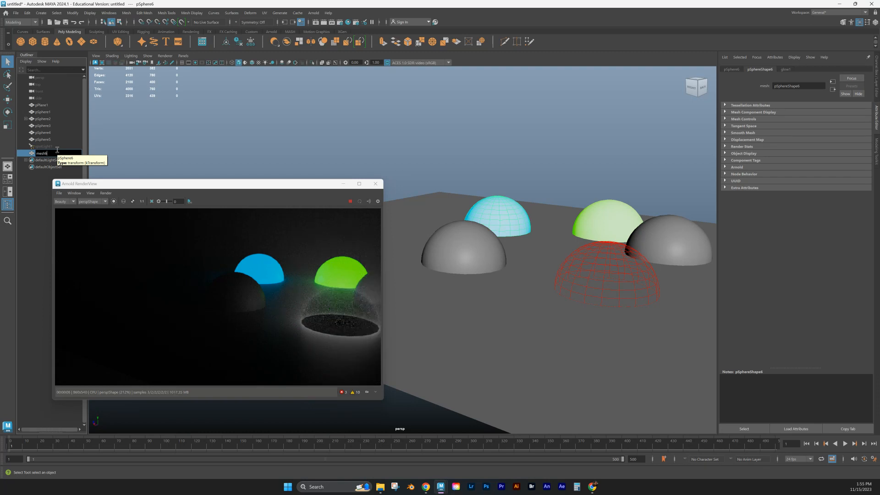
{"action": "type", "text": "ght"}
{"action": "key", "text": "Return"}
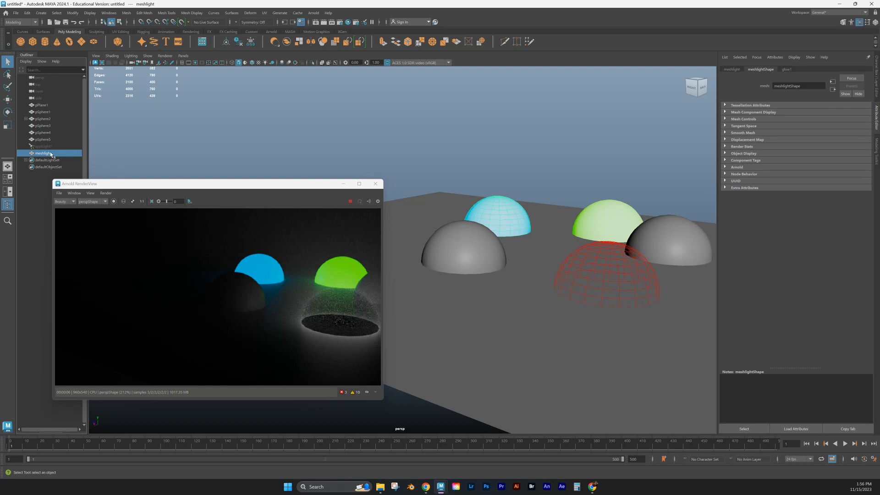
Step: Convert the meshlight sphere into an Arnold mesh light
{"action": "left_click", "coordinate": [316, 13]}
{"action": "mouse_move", "coordinate": [313, 13]}
{"action": "mouse_move", "coordinate": [339, 49]}
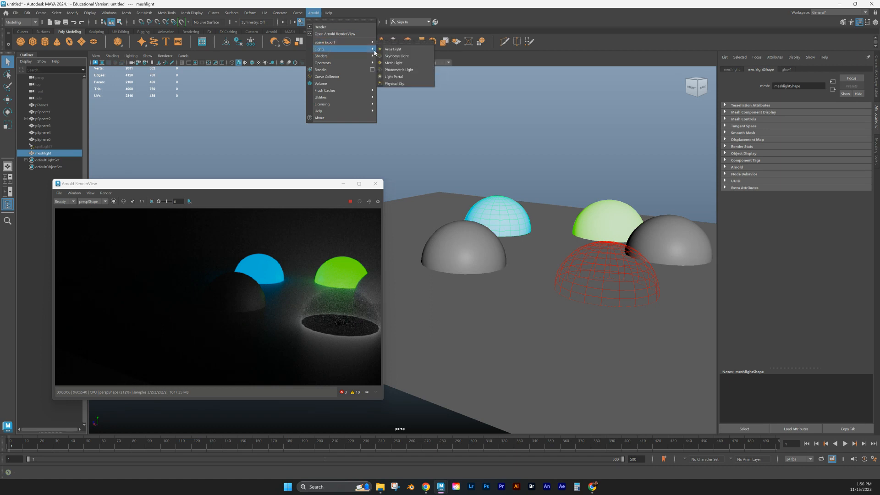
{"action": "left_click", "coordinate": [395, 64]}
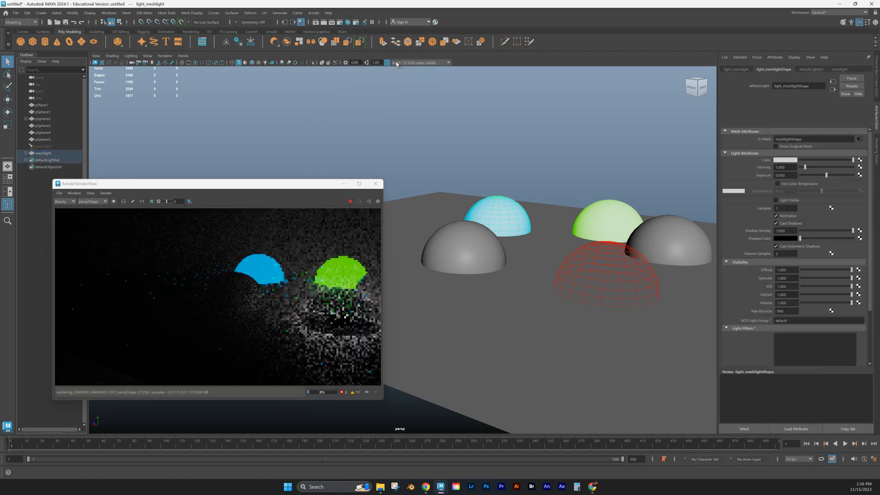
Step: Set the new mesh light's color to the recently used bright blue and its intensity to 10
{"action": "left_click", "coordinate": [787, 160]}
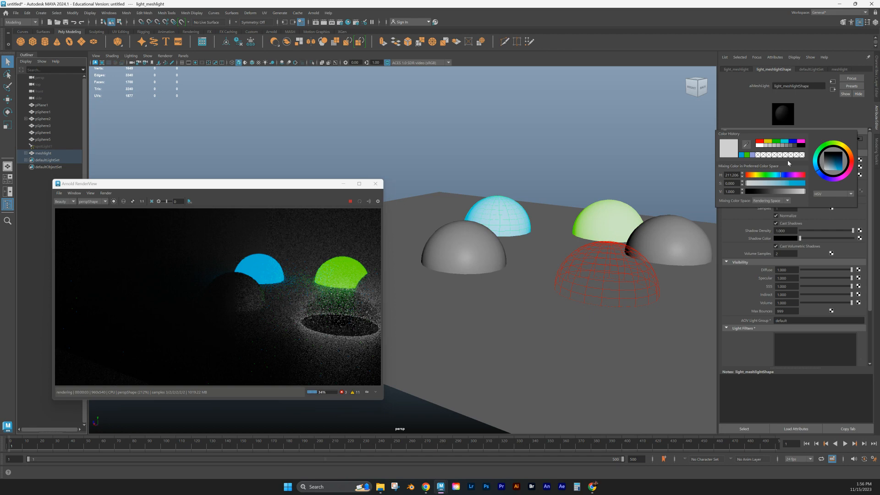
{"action": "left_click", "coordinate": [743, 156]}
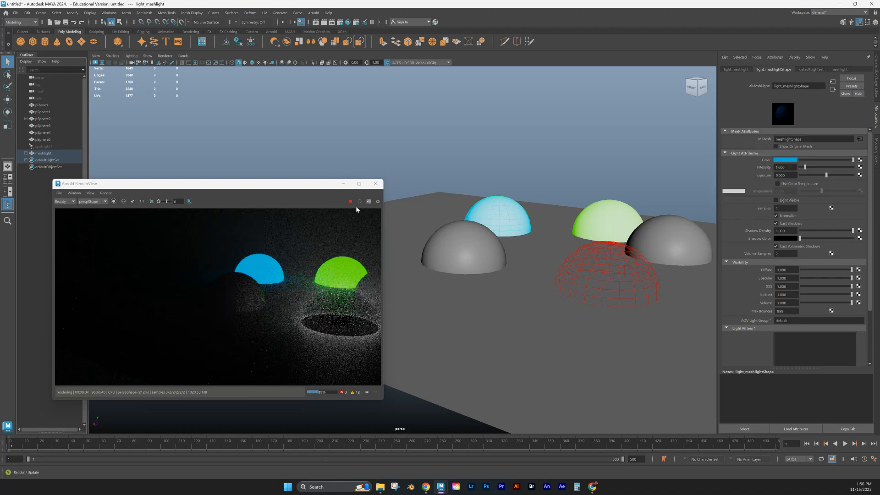
{"action": "left_click_drag", "start_coordinate": [805, 167], "coordinate": [854, 167]}
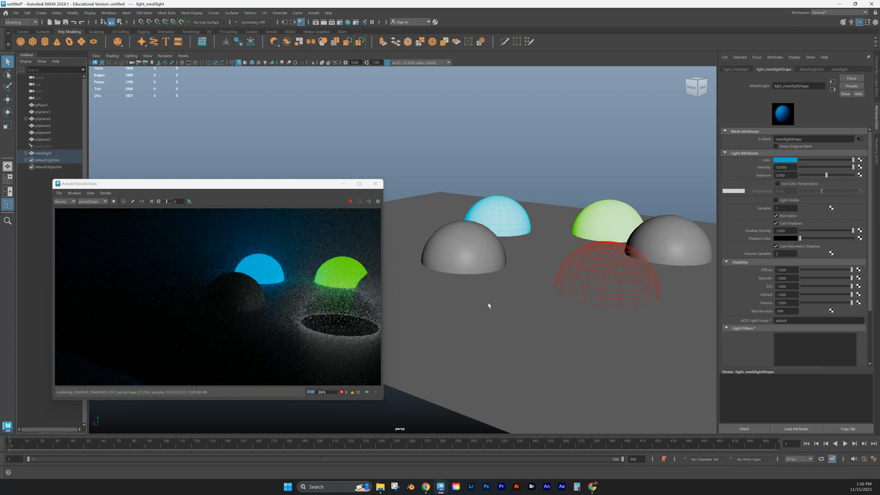
Step: Group the original blue emissive sphere together with the meshlight object
{"action": "left_click_drag", "start_coordinate": [466, 315], "coordinate": [513, 298], "text": "alt"}
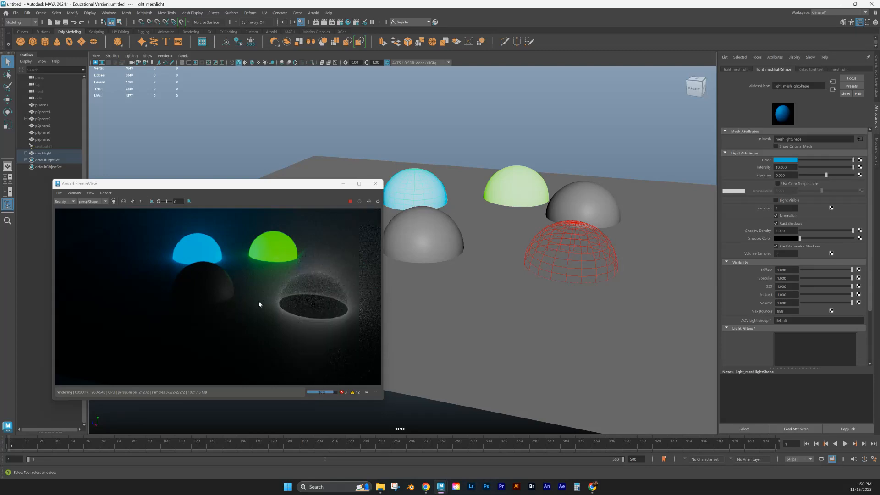
{"action": "left_click_drag", "start_coordinate": [257, 301], "coordinate": [249, 313], "text": "alt"}
{"action": "left_click_drag", "start_coordinate": [463, 318], "coordinate": [477, 307], "text": "alt"}
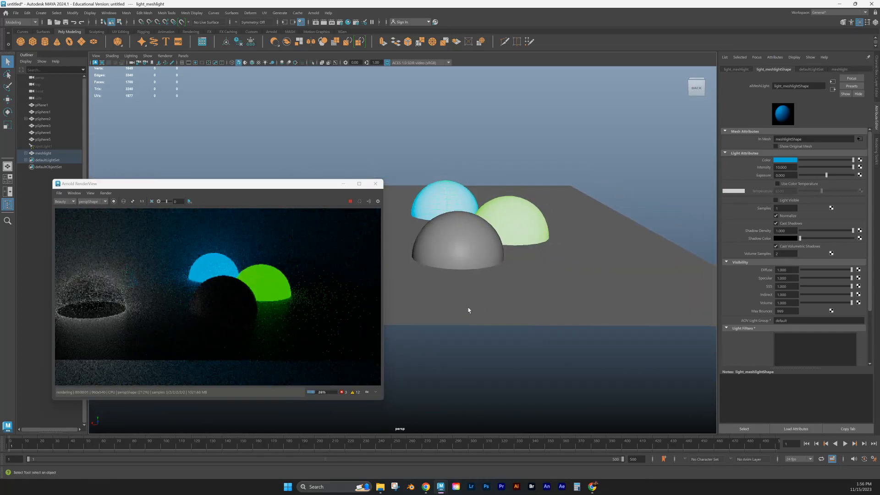
{"action": "left_click_drag", "start_coordinate": [442, 301], "coordinate": [495, 291], "text": "alt"}
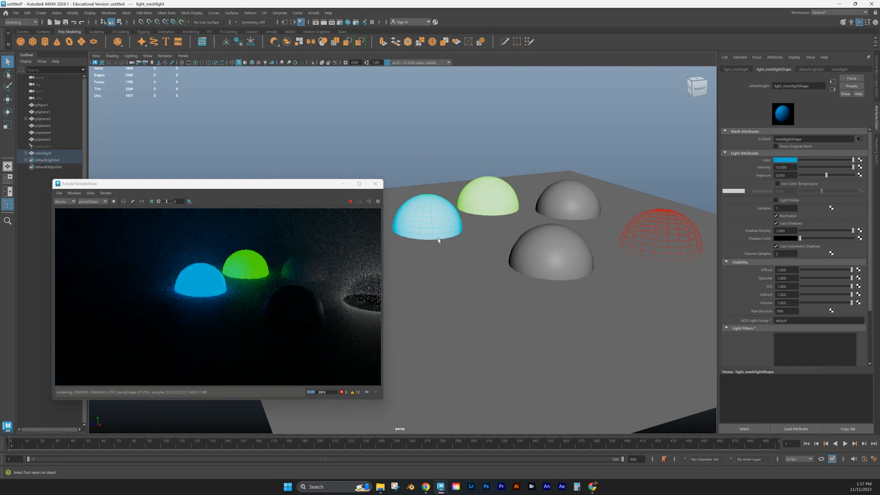
{"action": "left_click", "coordinate": [426, 231]}
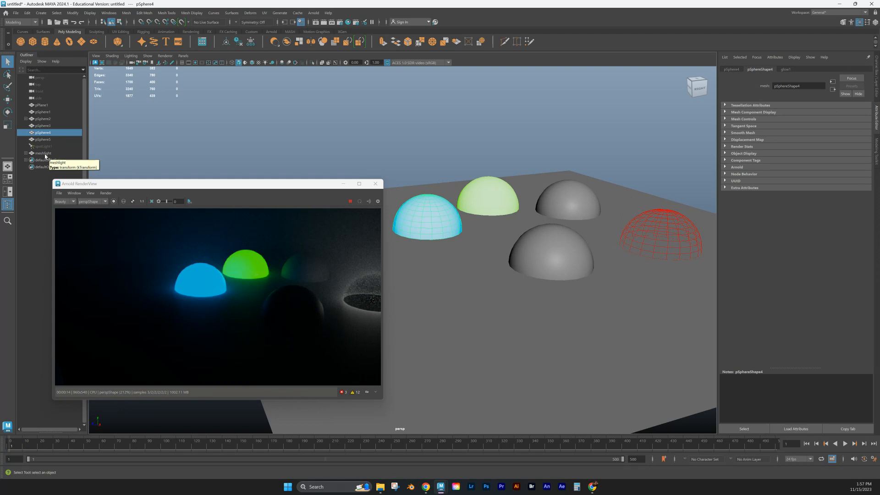
{"action": "left_click", "coordinate": [46, 154], "text": "ctrl"}
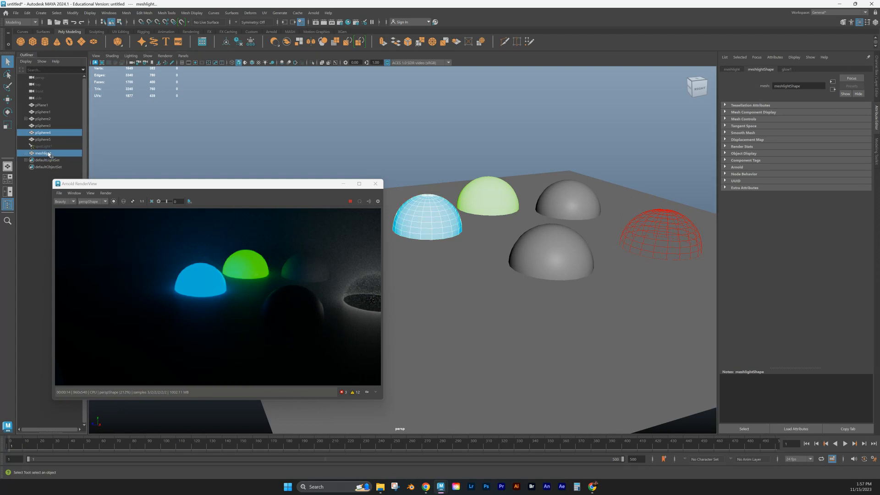
{"action": "key", "text": "ctrl+g"}
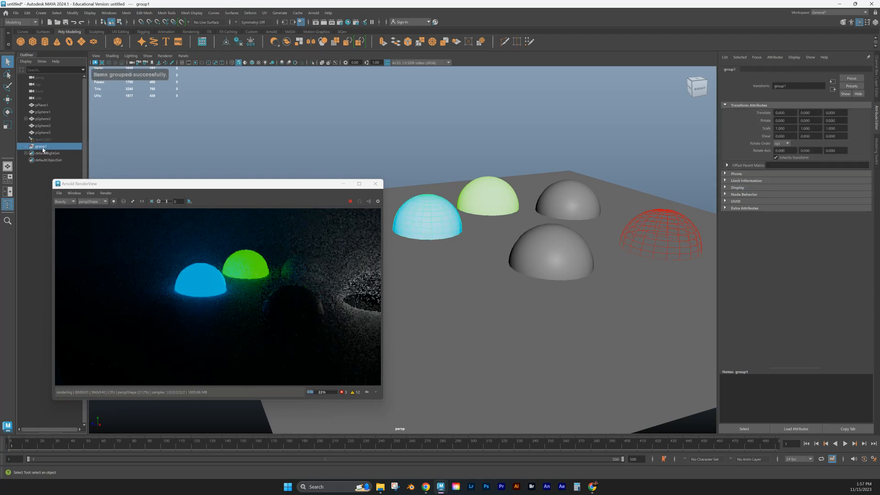
Step: Rename the new group as blue_glow
{"action": "double_click", "coordinate": [44, 146]}
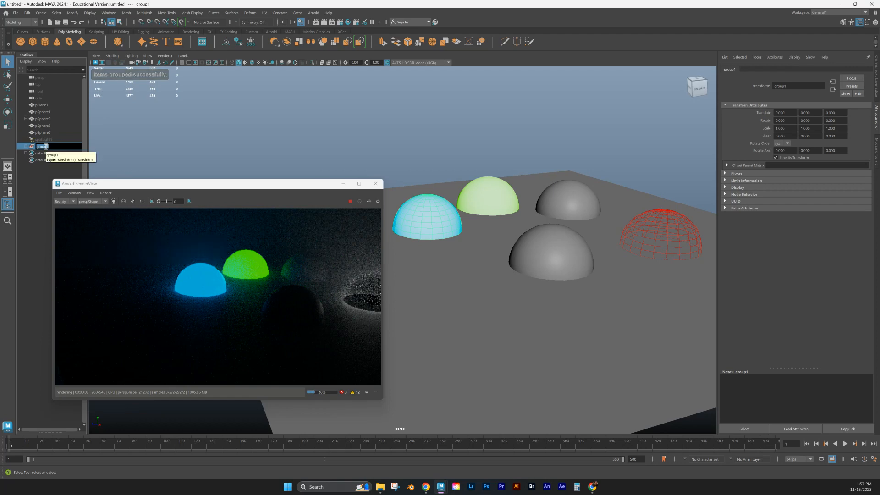
{"action": "type", "text": "blue"}
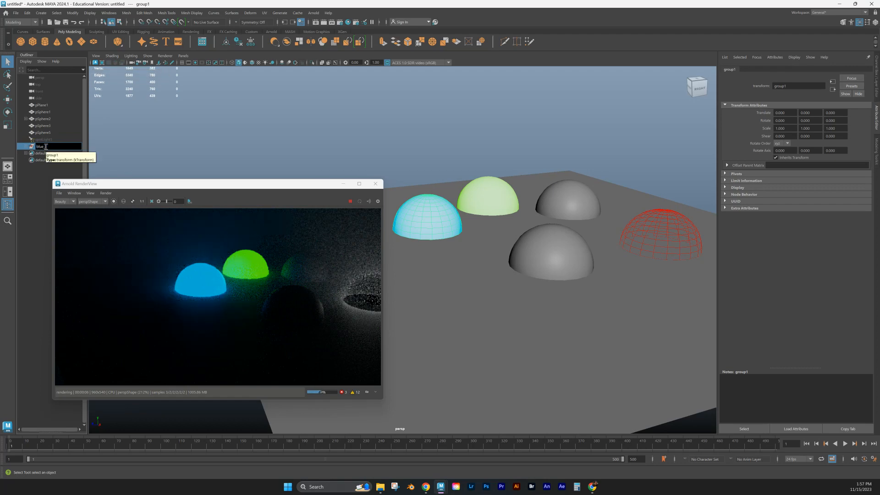
{"action": "type", "text": "_glow"}
{"action": "key", "text": "Return"}
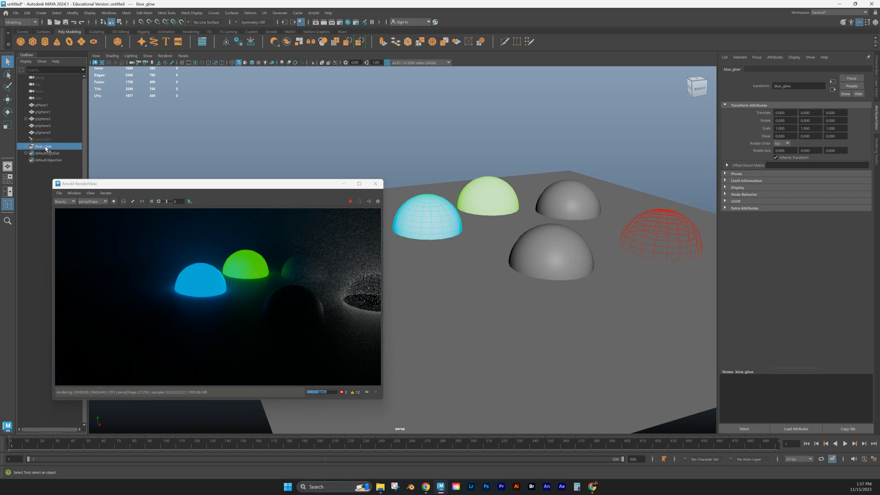
Step: Try to move the blue mesh light upward on its own, and undo the move
{"action": "left_click", "coordinate": [434, 223]}
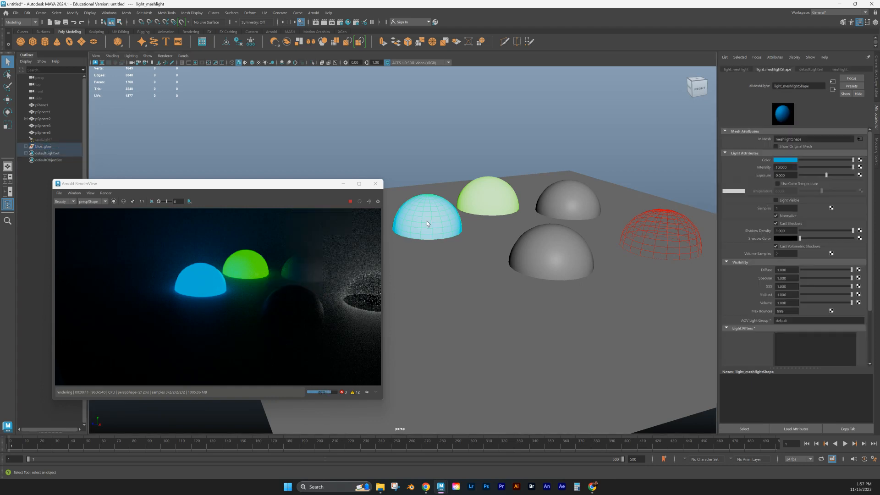
{"action": "key", "text": "w"}
{"action": "mouse_move", "coordinate": [427, 201]}
{"action": "left_mouse_down"}
{"action": "mouse_move", "coordinate": [431, 173]}
{"action": "mouse_move", "coordinate": [433, 188]}
{"action": "left_mouse_up"}
{"action": "key", "text": "ctrl+z"}
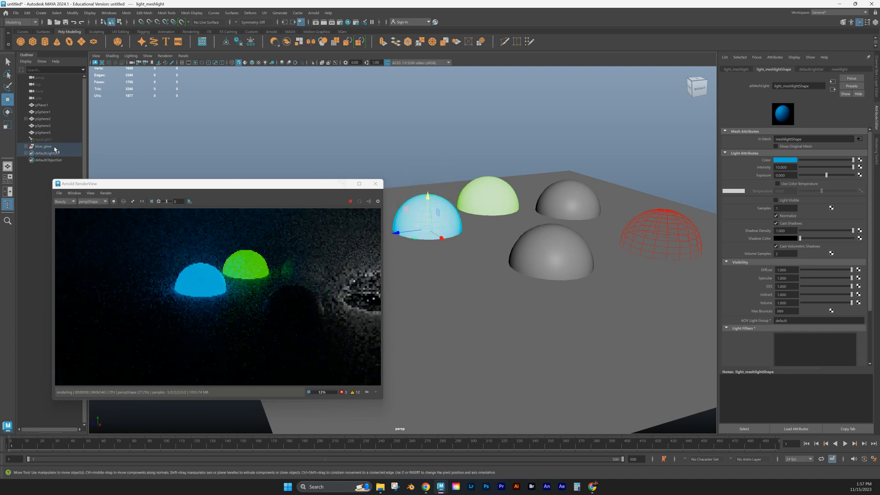
Step: Raise the whole blue_glow group about 1.5 units in Y so the blue sphere floats above the plane
{"action": "left_click", "coordinate": [41, 147]}
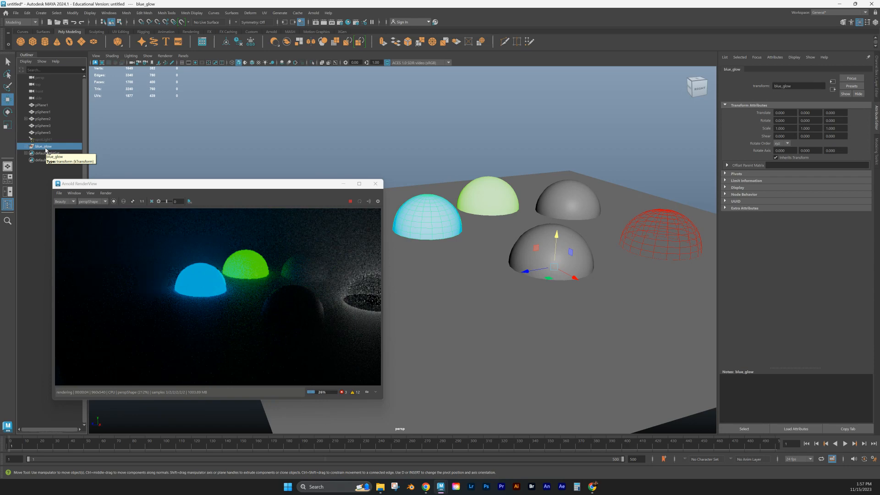
{"action": "left_click_drag", "start_coordinate": [557, 235], "coordinate": [558, 176]}
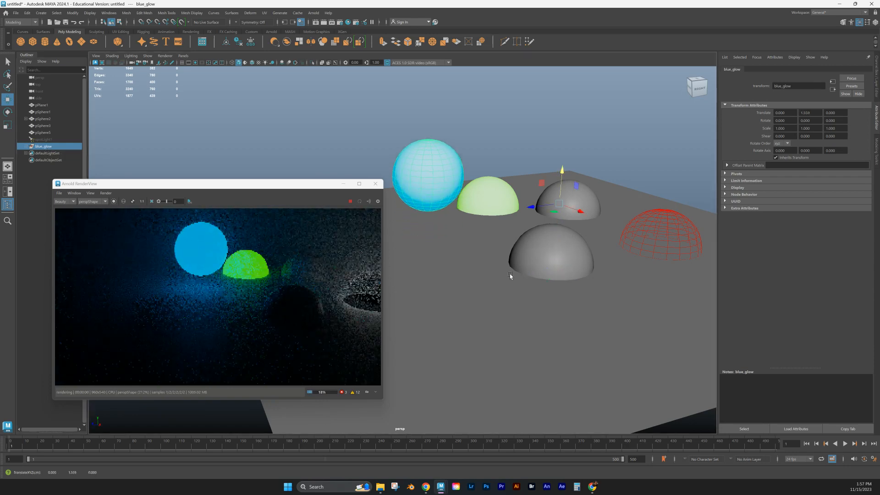
{"action": "left_click_drag", "start_coordinate": [511, 289], "coordinate": [495, 284], "text": "alt"}
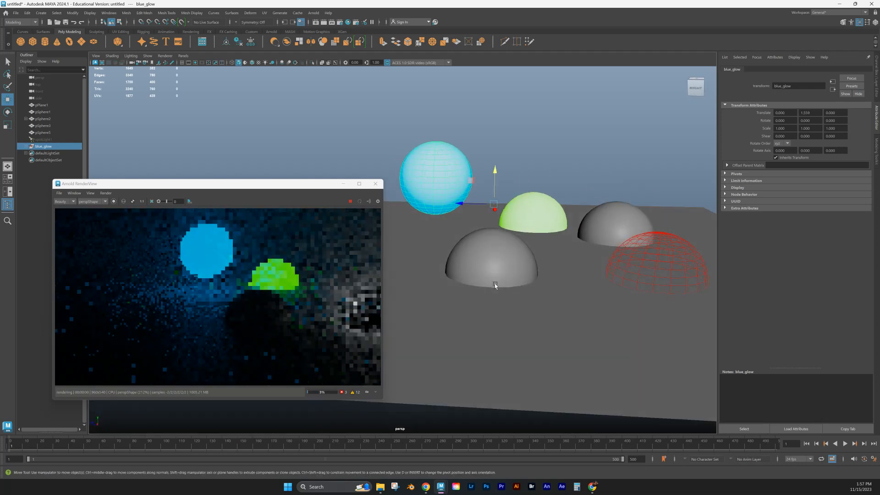